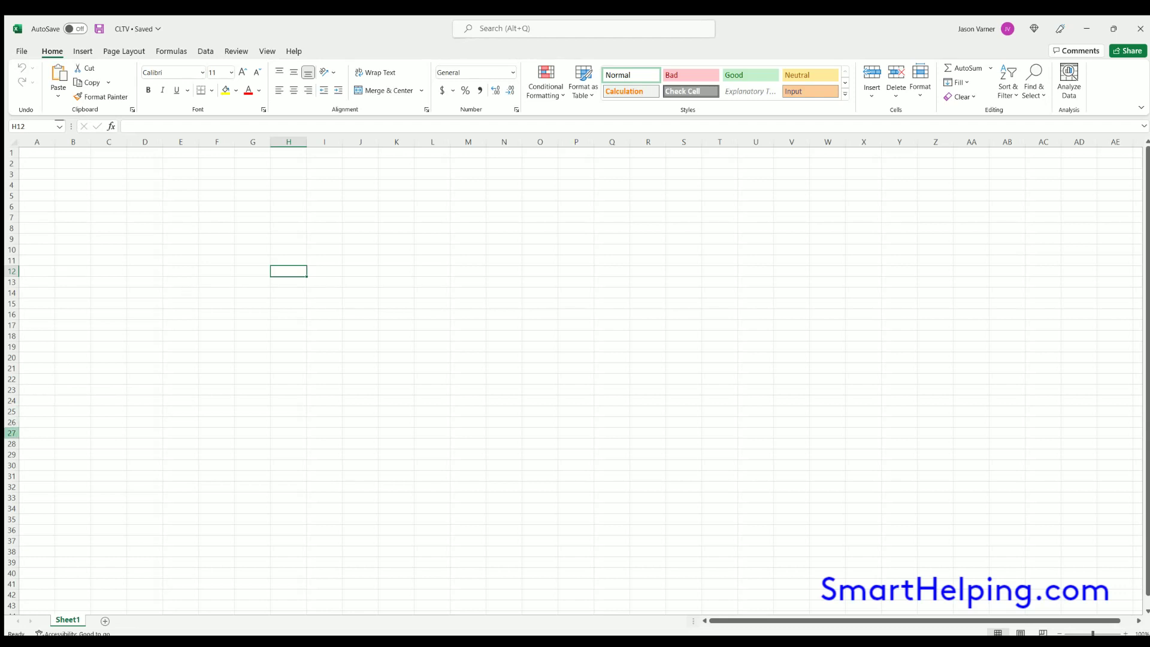
Go to the SaaS templates page on smarthelping.com in Chrome and scroll through its list
left_click(139, 194)
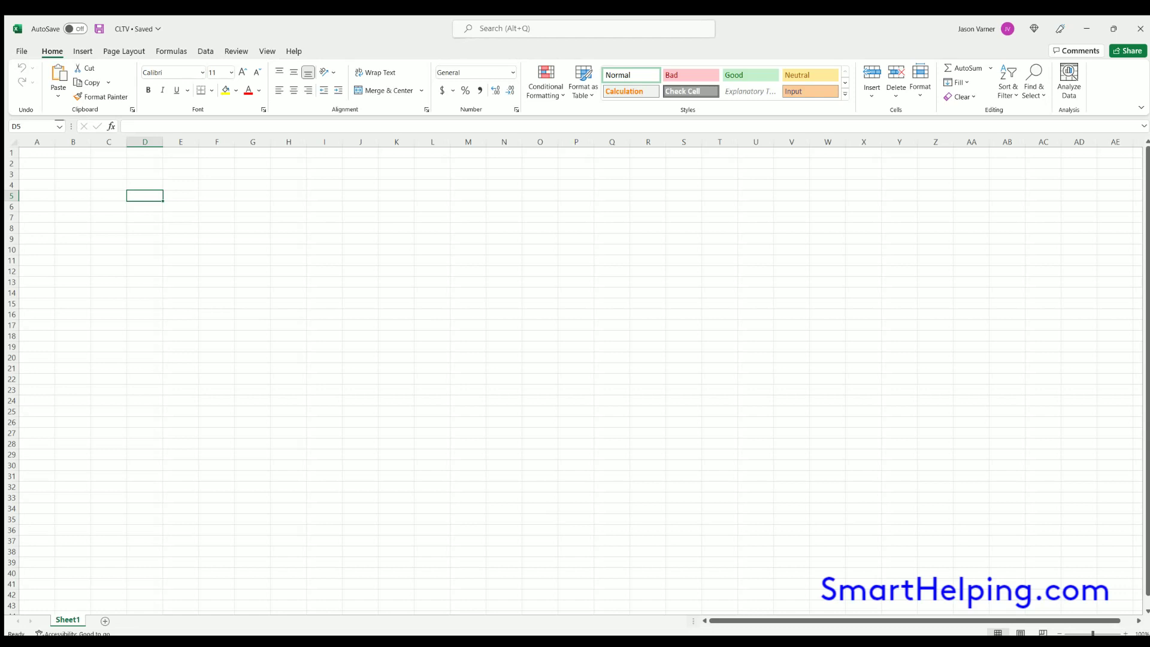
key("alt+Tab")
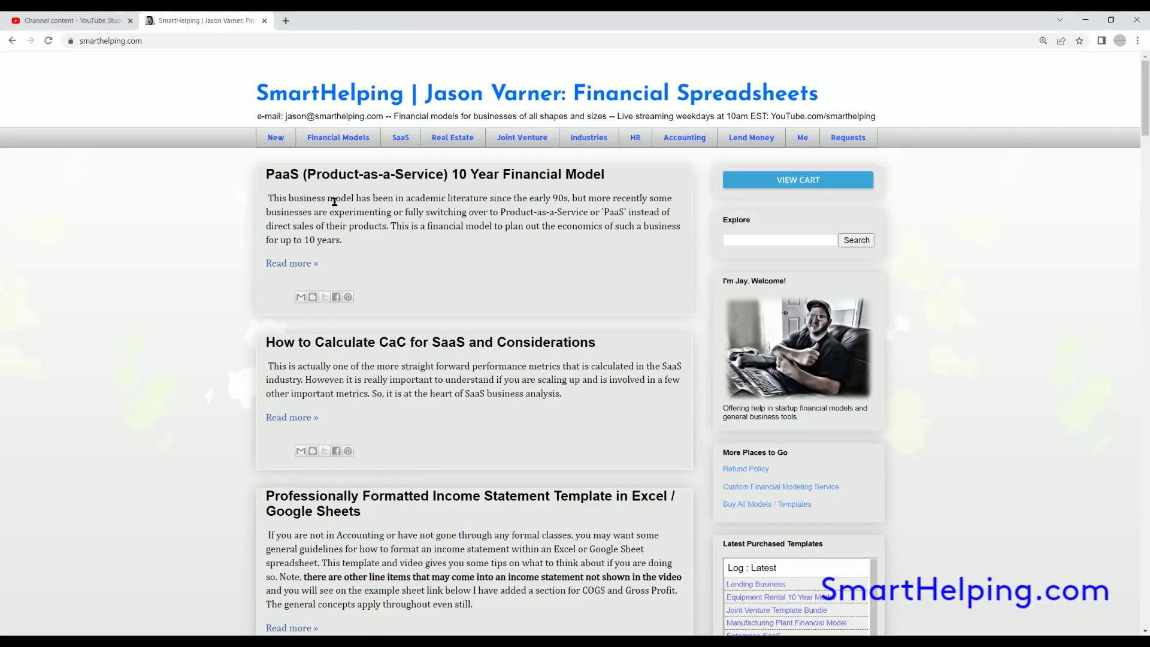
left_click(404, 137)
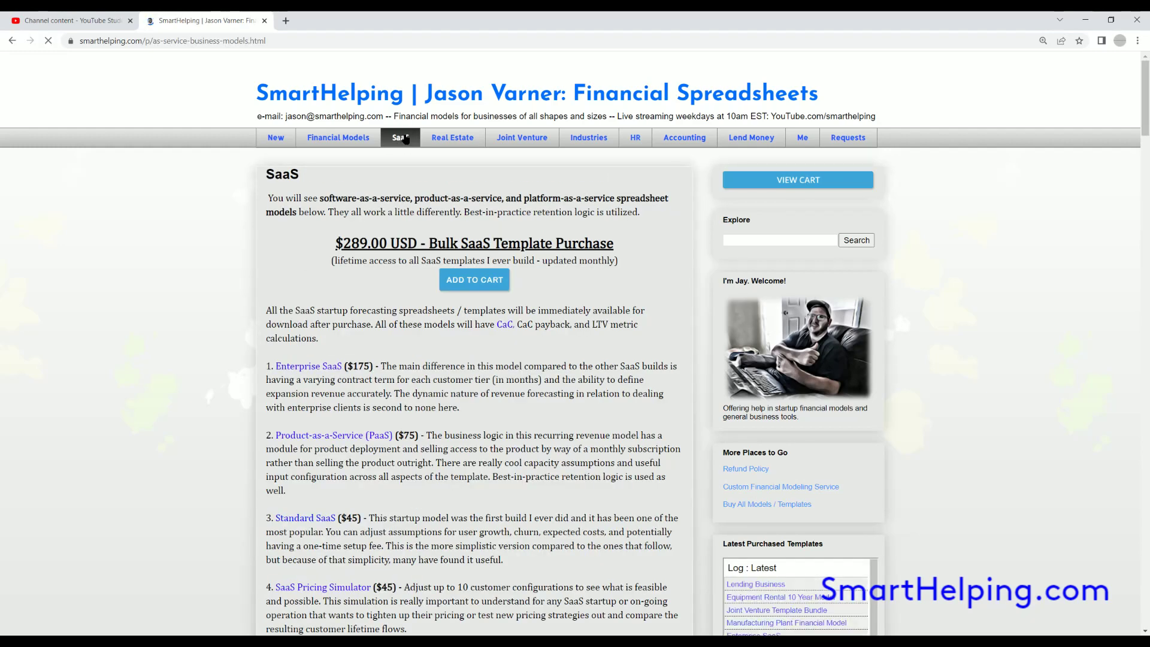
scroll(324, 326, "down", 3)
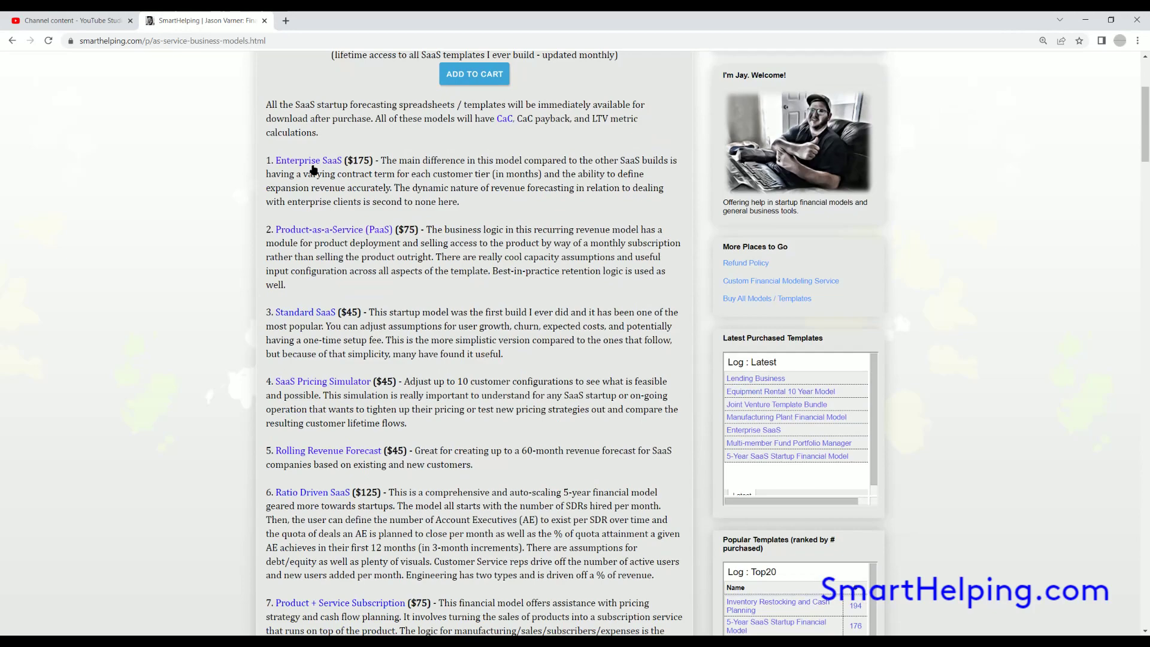
scroll(317, 236, "down", 3)
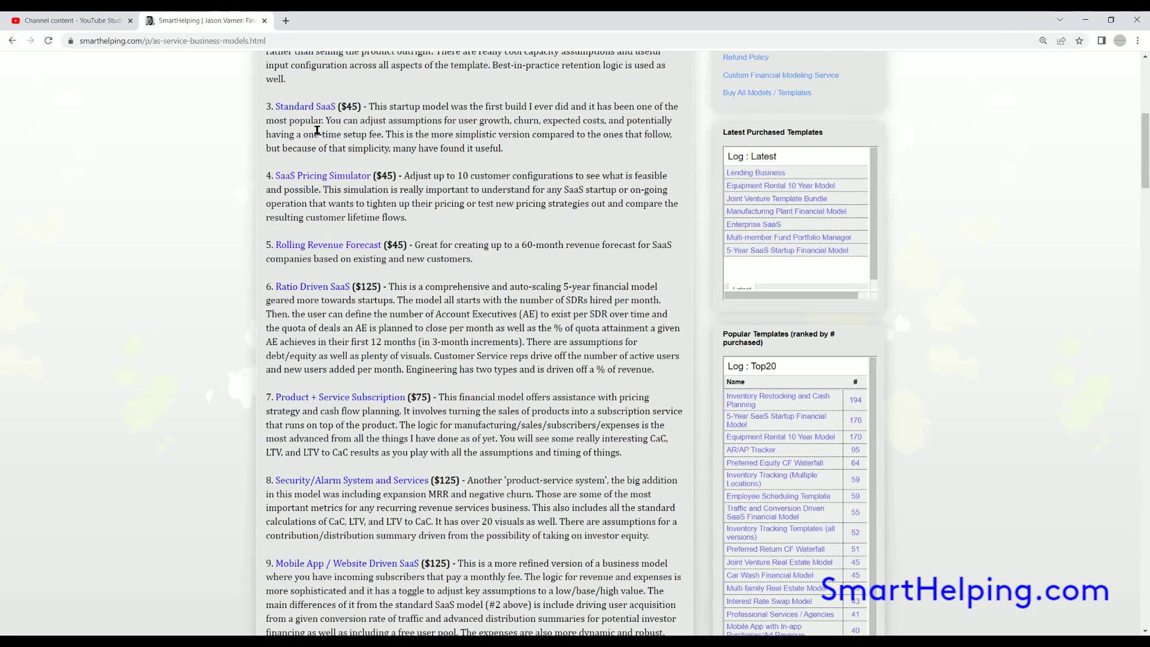
scroll(334, 303, "down", 3)
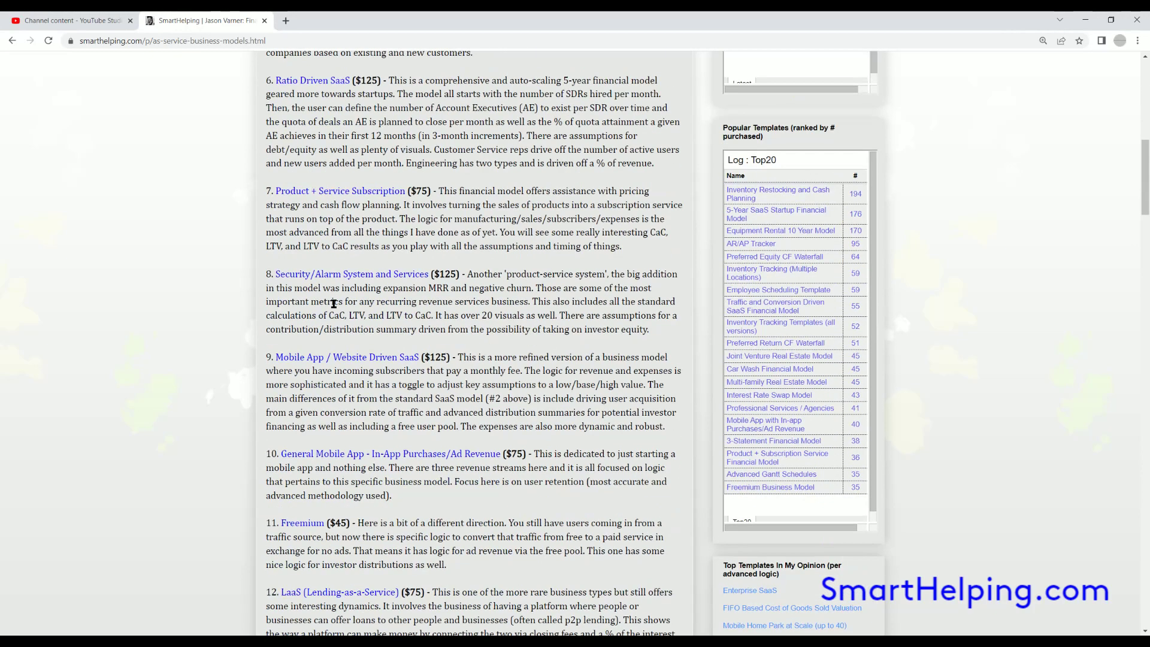
scroll(334, 303, "down", 5)
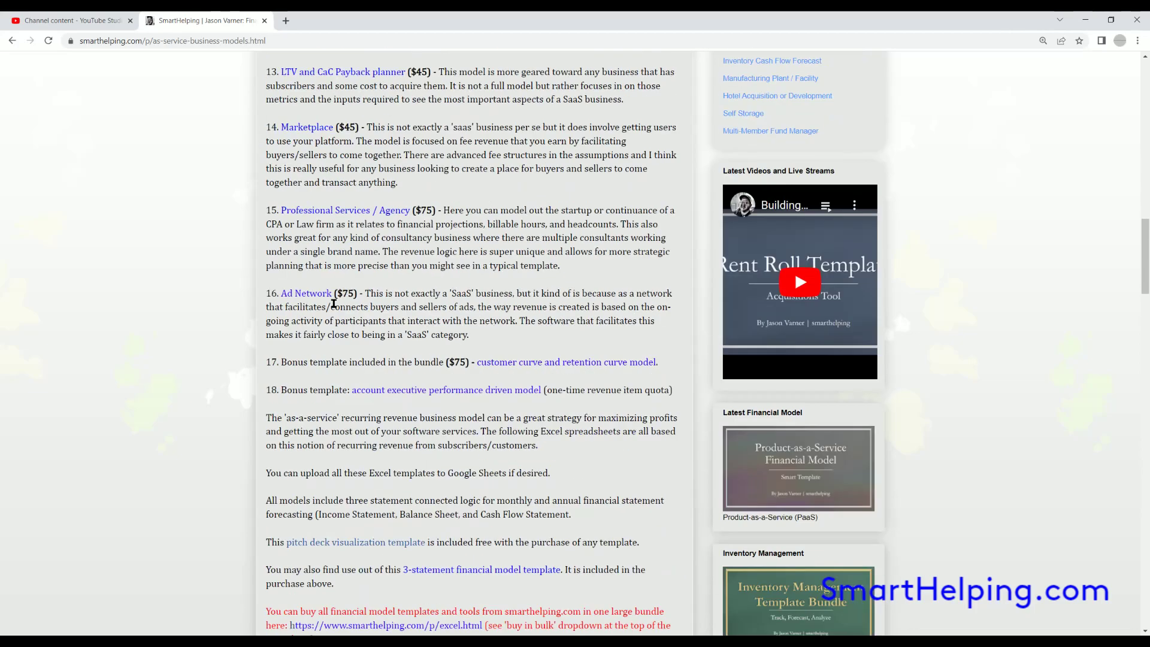
scroll(333, 303, "up", 5)
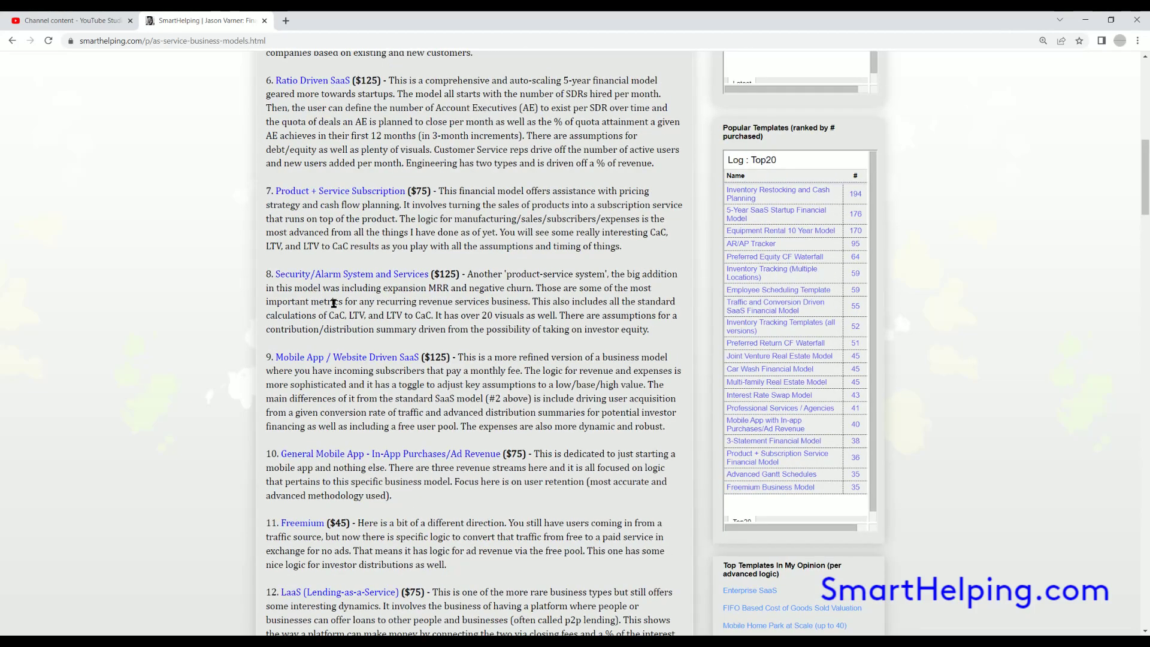
scroll(334, 303, "up", 10)
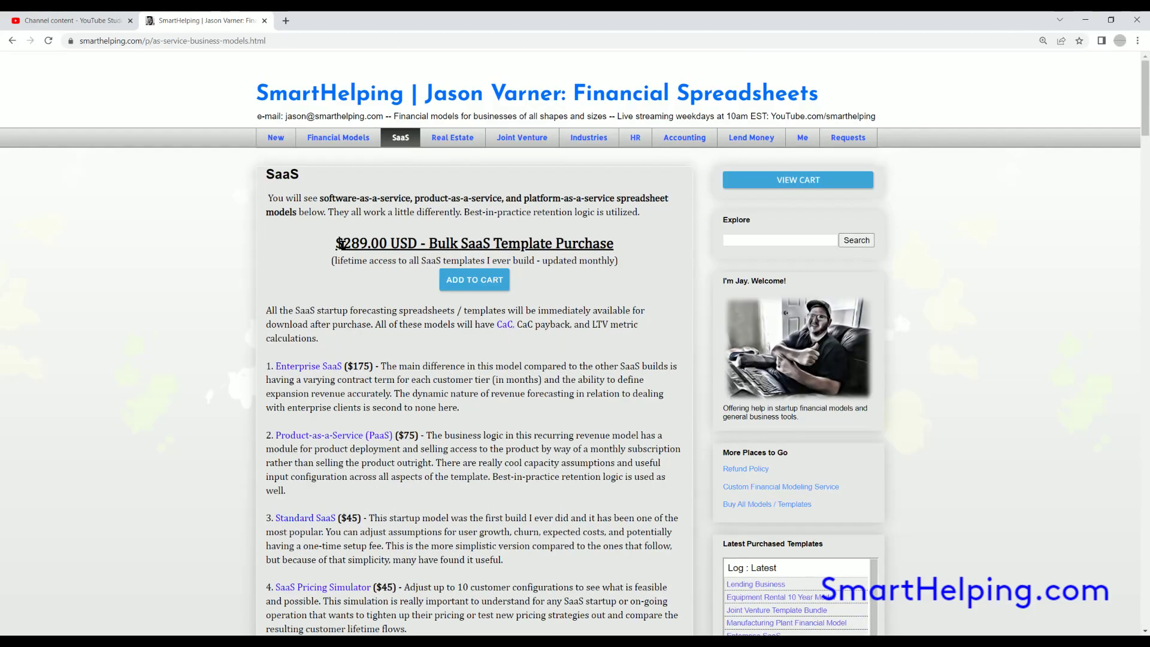
Highlight the $289.00 bulk price and lifetime access note, then return to the Excel workbook
left_click_drag(335, 243, 605, 250)
left_click(332, 260)
left_click_drag(334, 261, 587, 261)
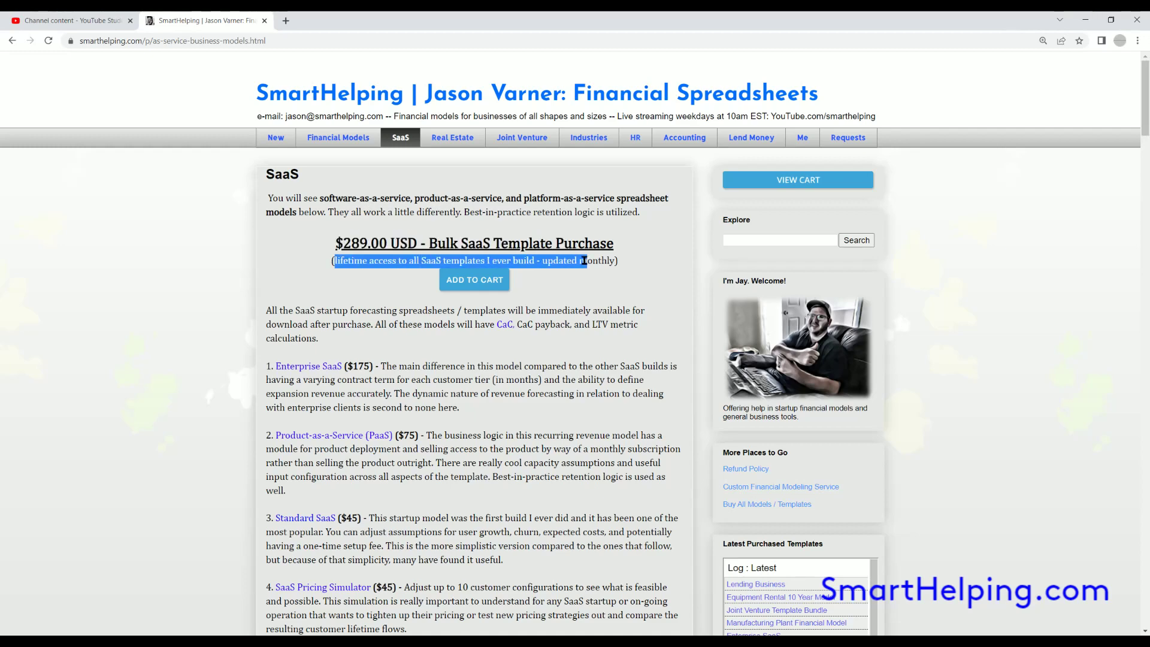
left_click(328, 290)
scroll(314, 174, "down", 3)
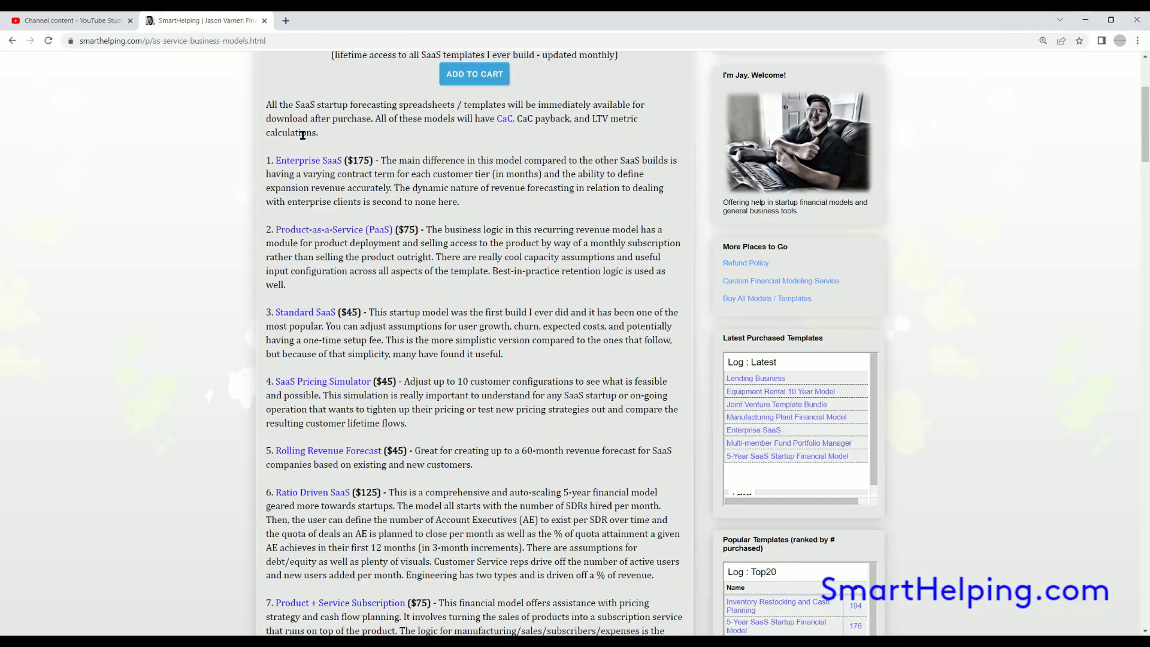
scroll(331, 374, "down", 18)
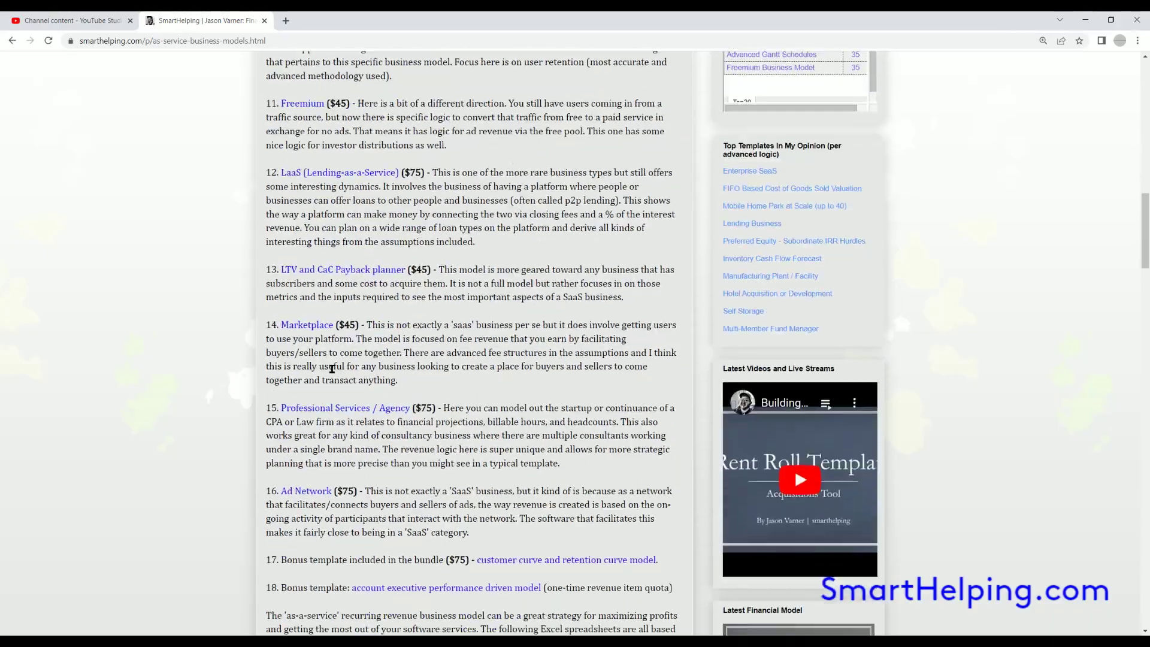
scroll(331, 367, "up", 2)
scroll(331, 366, "up", 19)
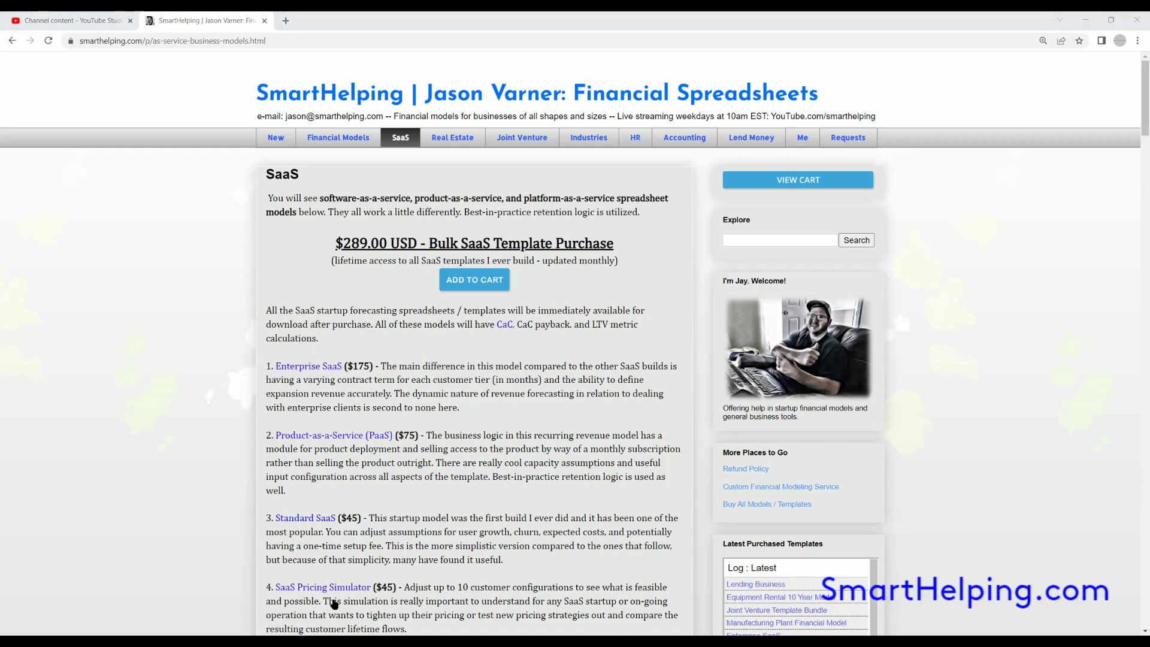
left_click(234, 642)
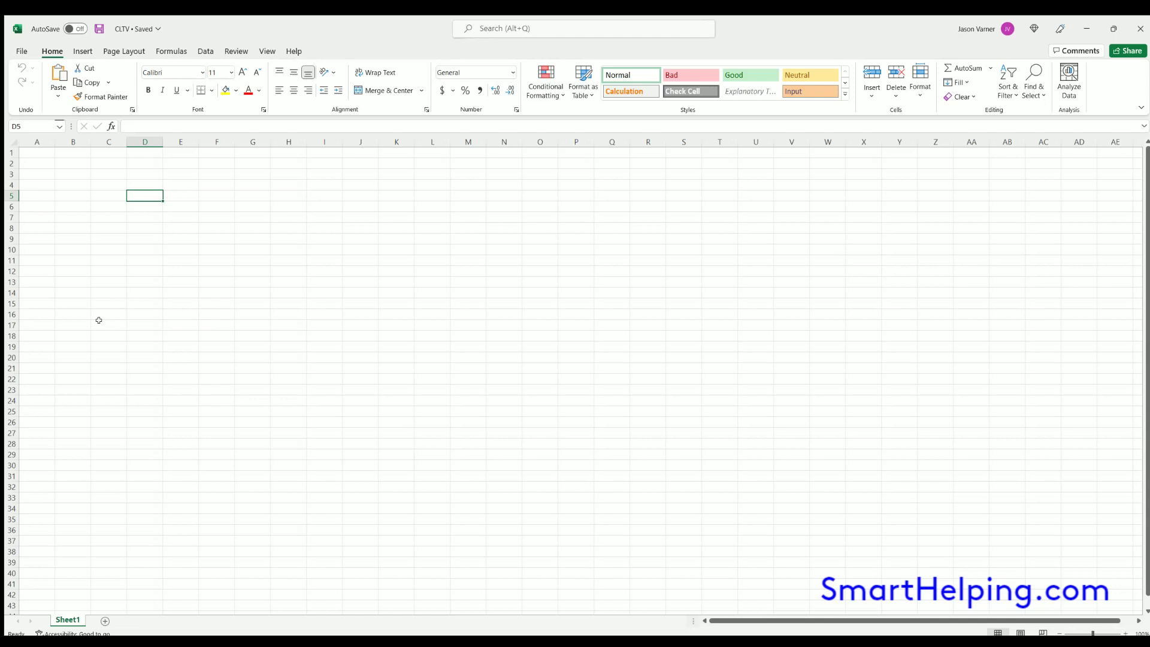
Label D5 'Ending MRR' and widen column D to fit it
type("Ending")
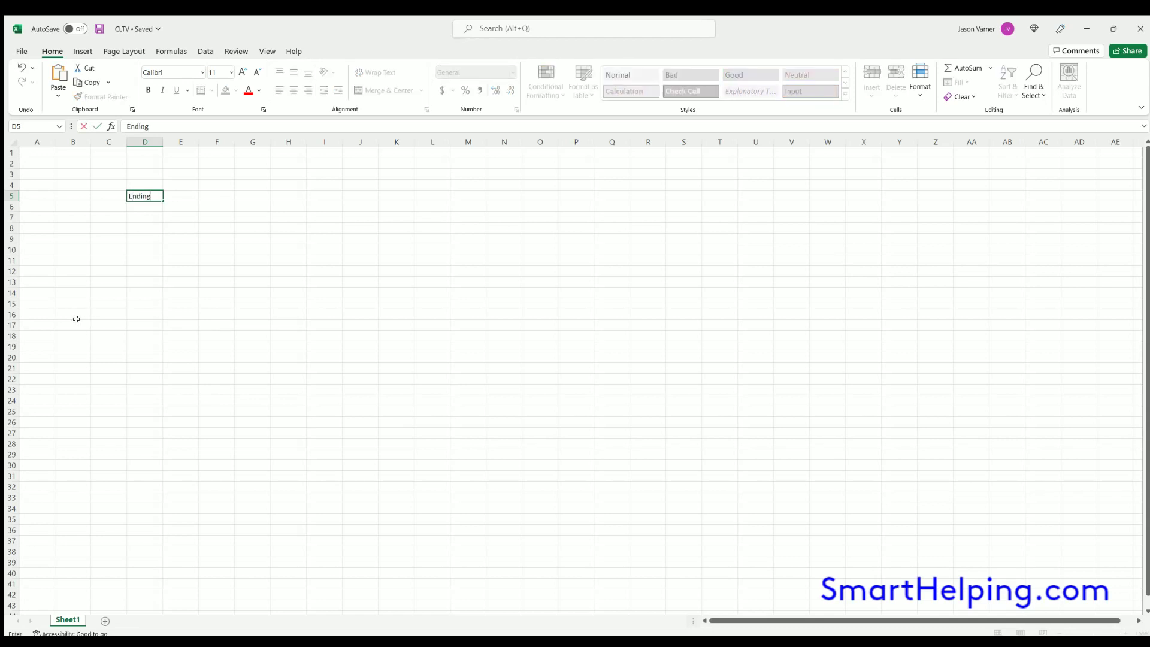
type(" MRR")
key("Return")
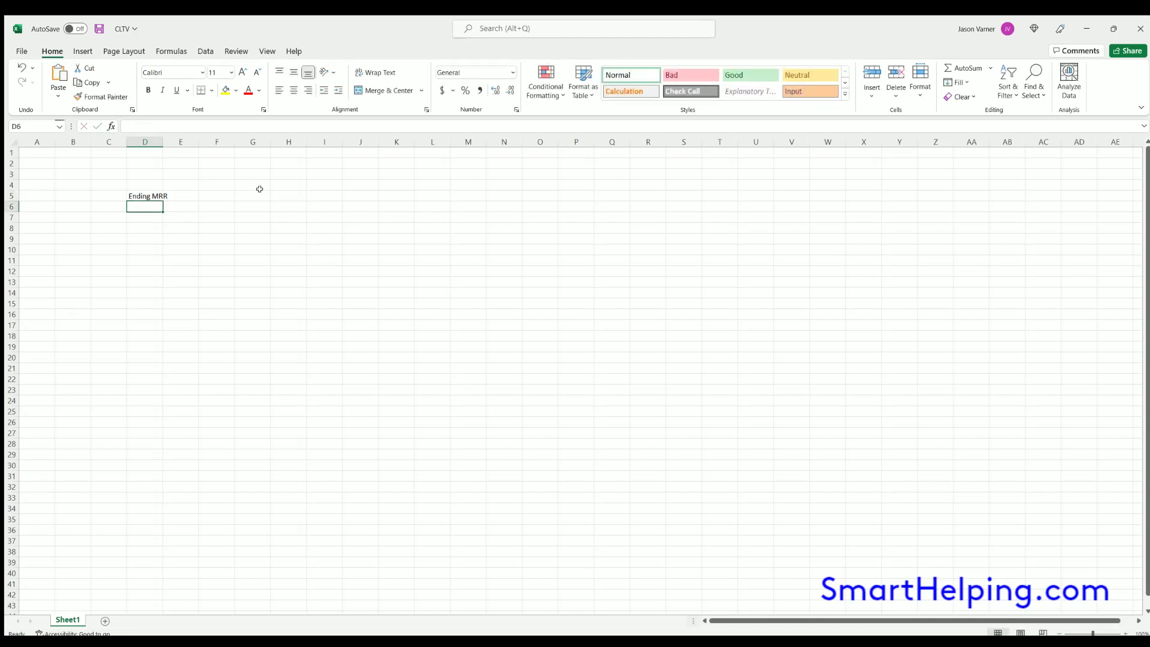
left_click_drag(161, 138, 181, 138)
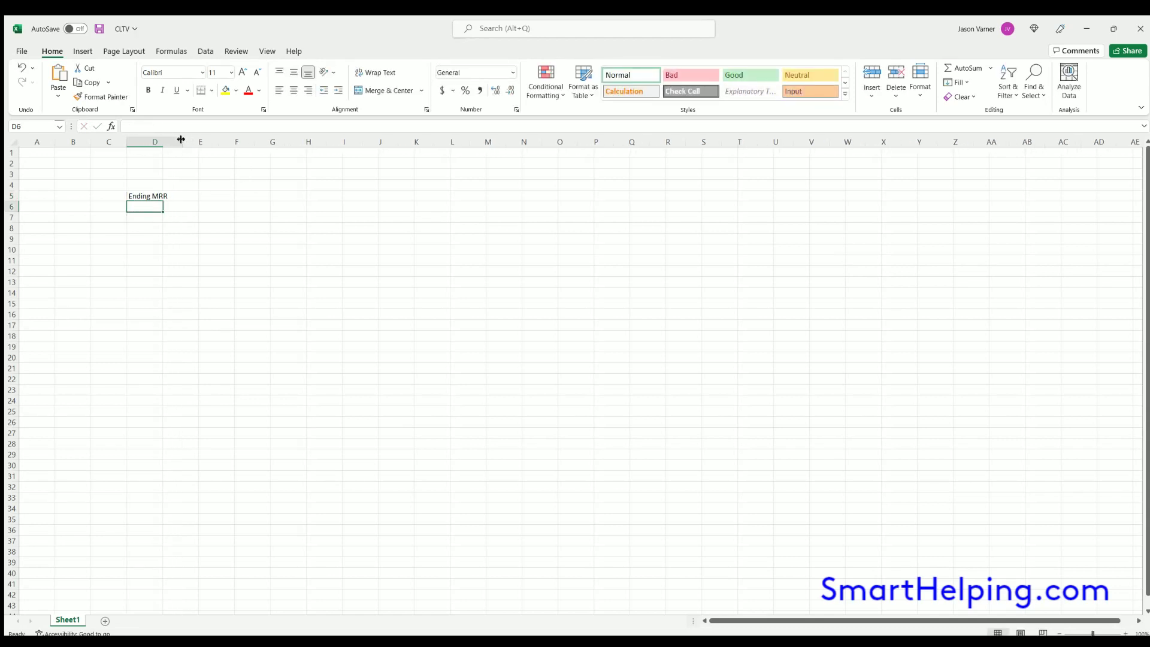
Fill E5 yellow, format E5:E15 as Accounting, and enter 25,000 in E5
left_click(210, 196)
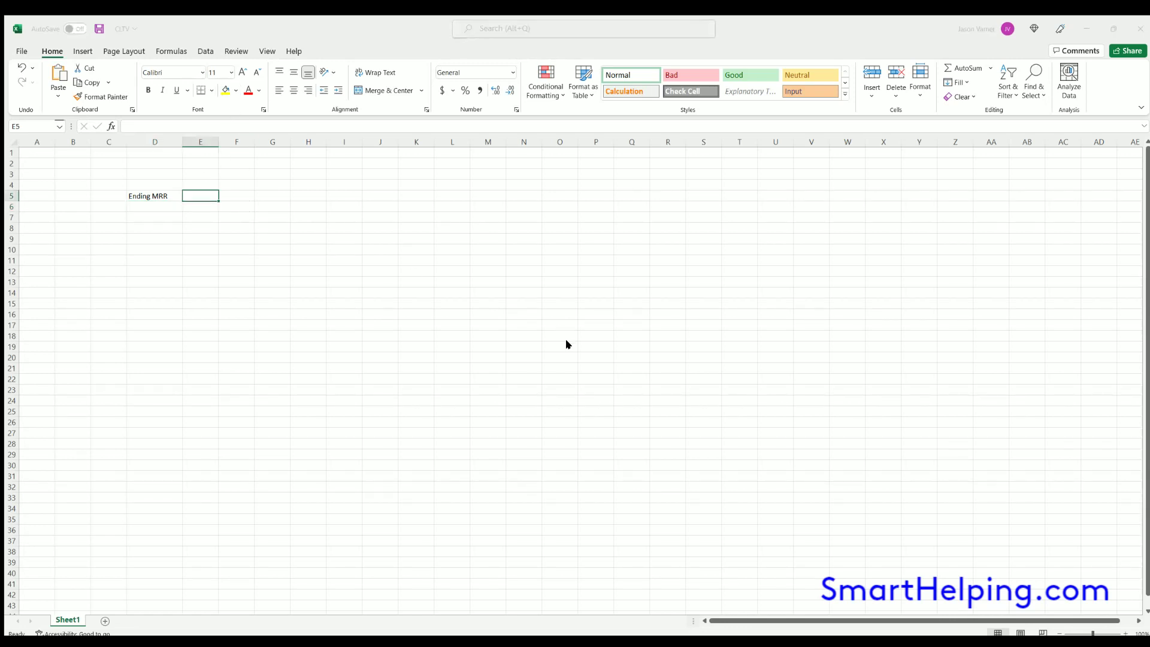
left_click(226, 90)
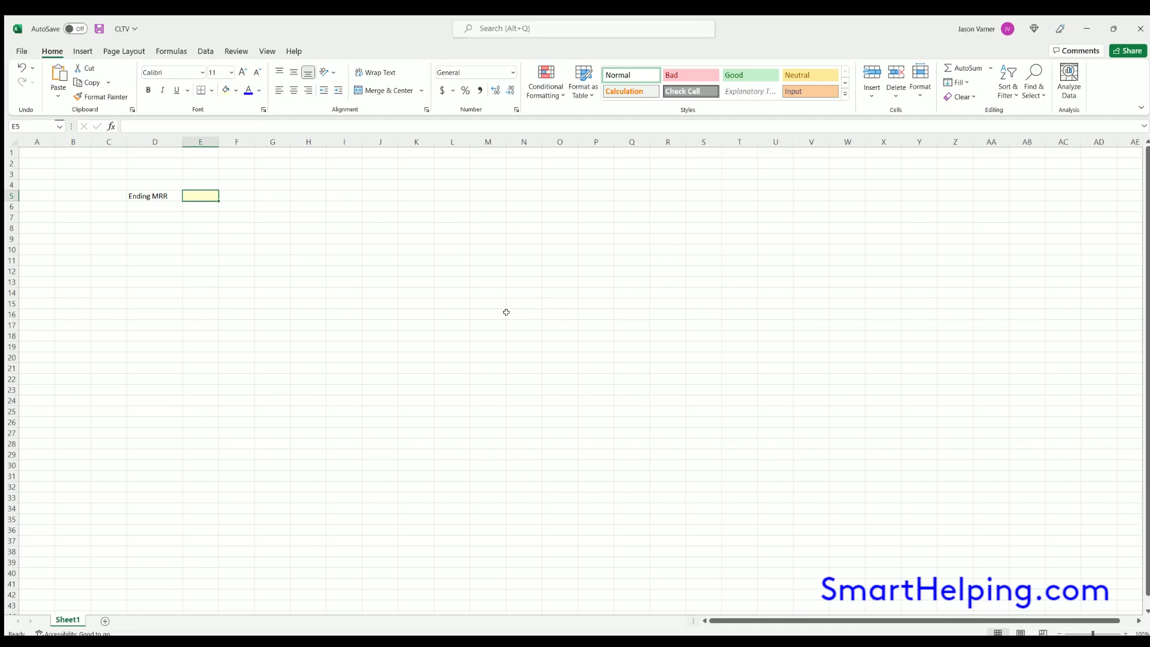
left_click(195, 306, "shift")
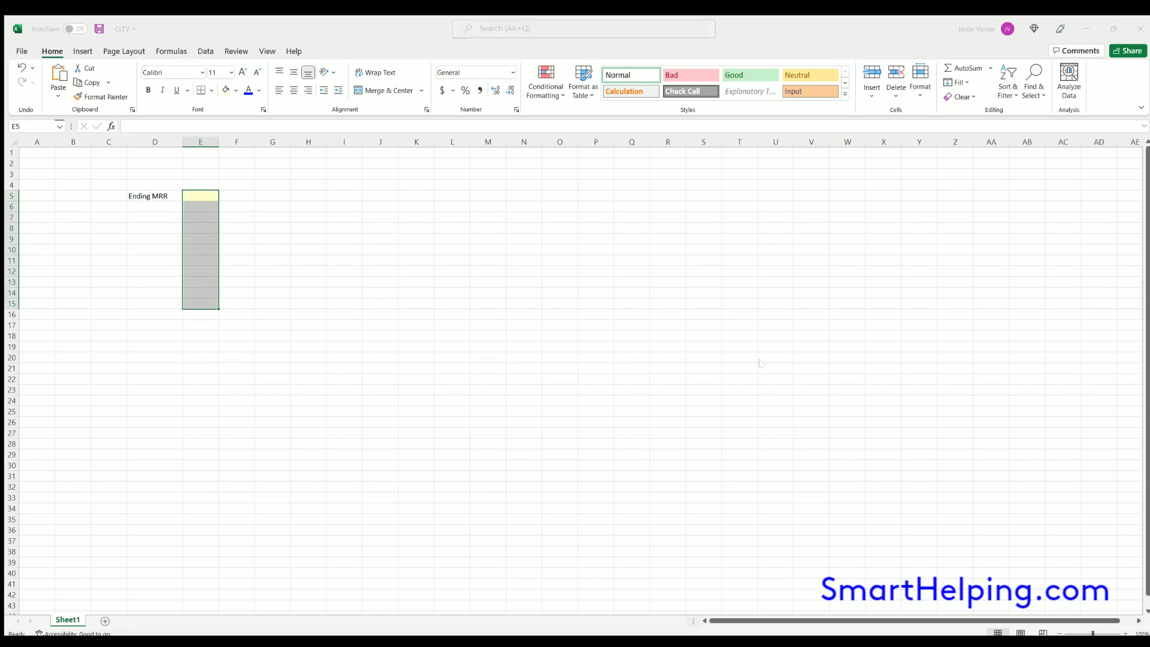
key("Return")
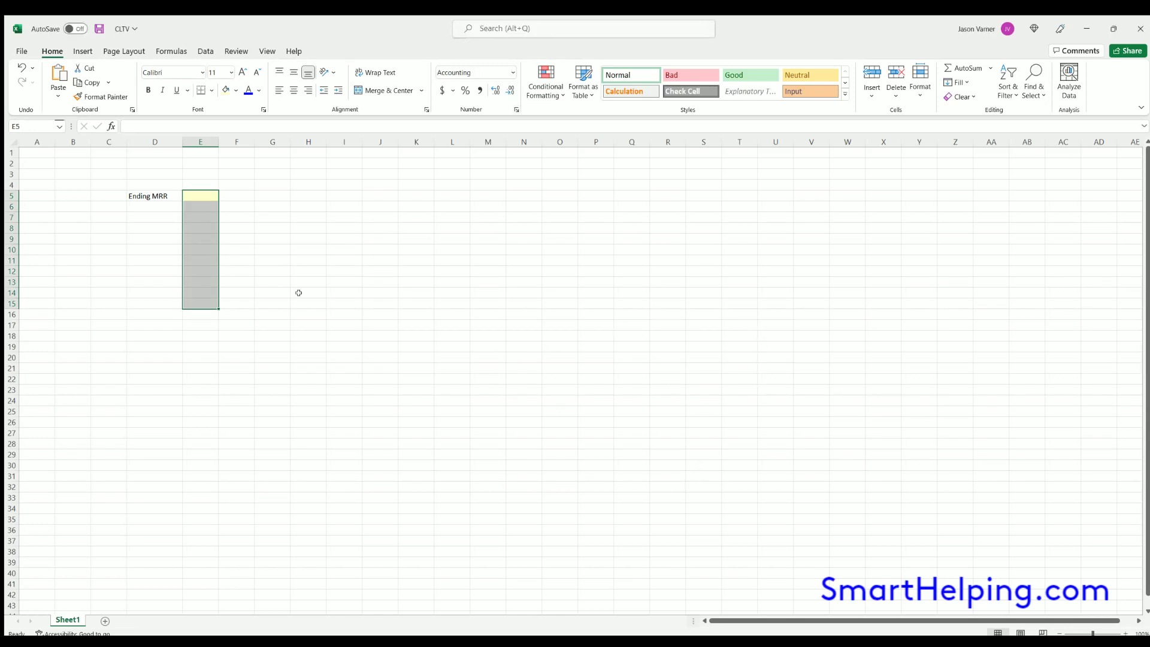
left_click(211, 196)
type("25000")
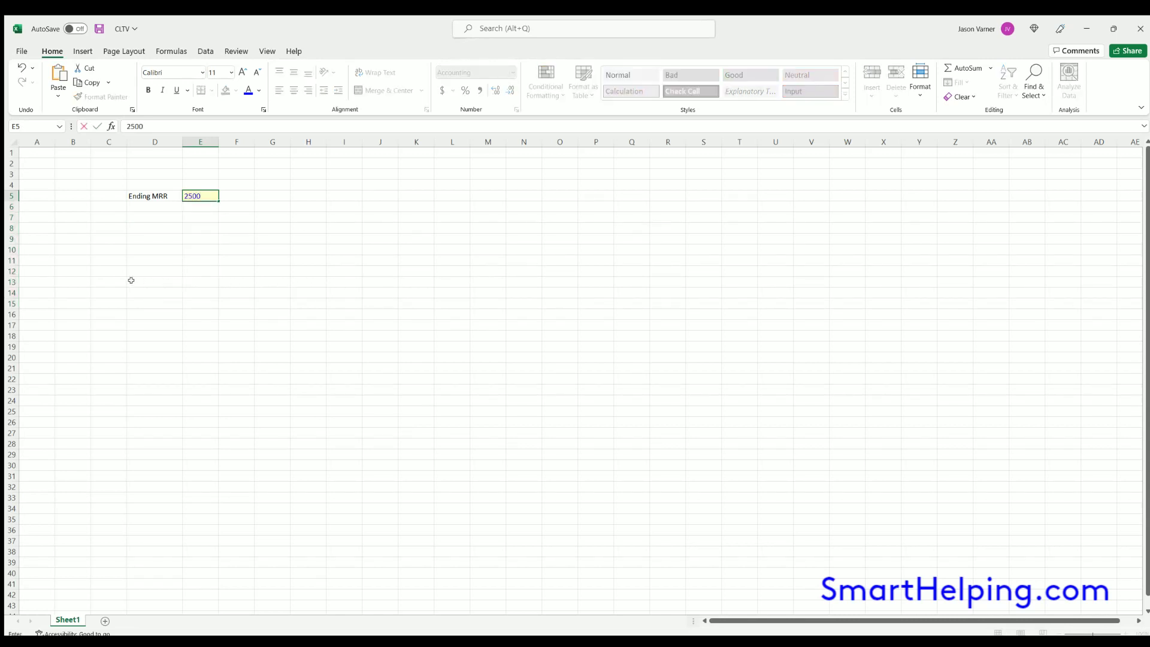
key("Return")
Add 'Ending Customer Count' in D7, widen column D, and enter a yellow-filled 1,250 in E7
left_click(159, 216)
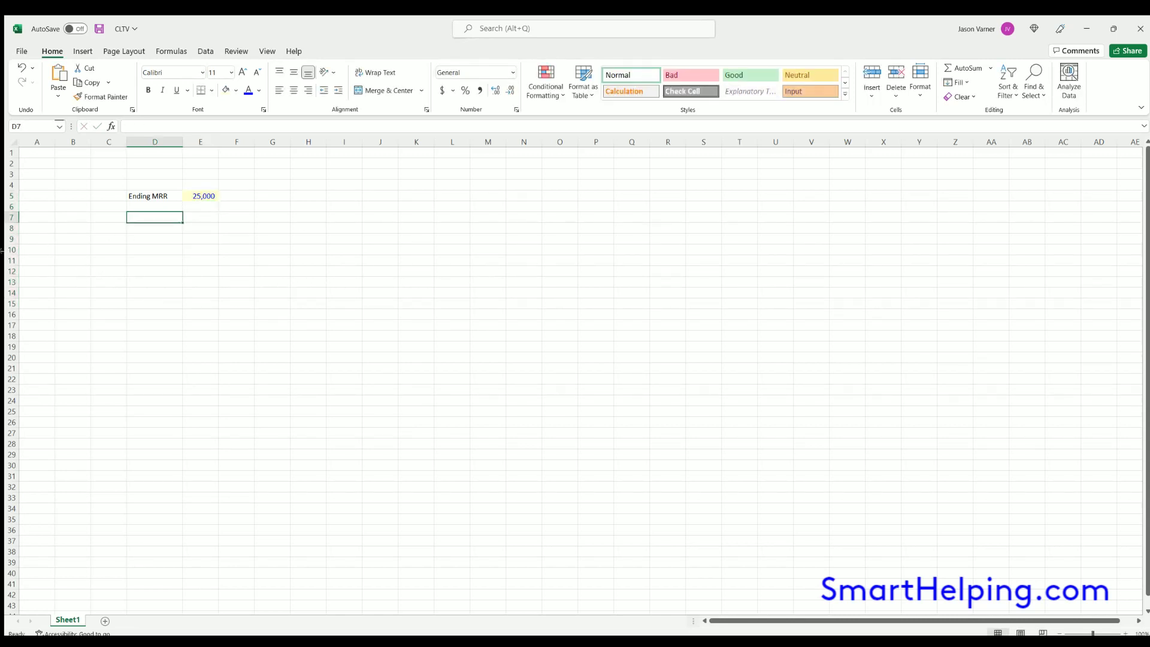
type("Ending Custo")
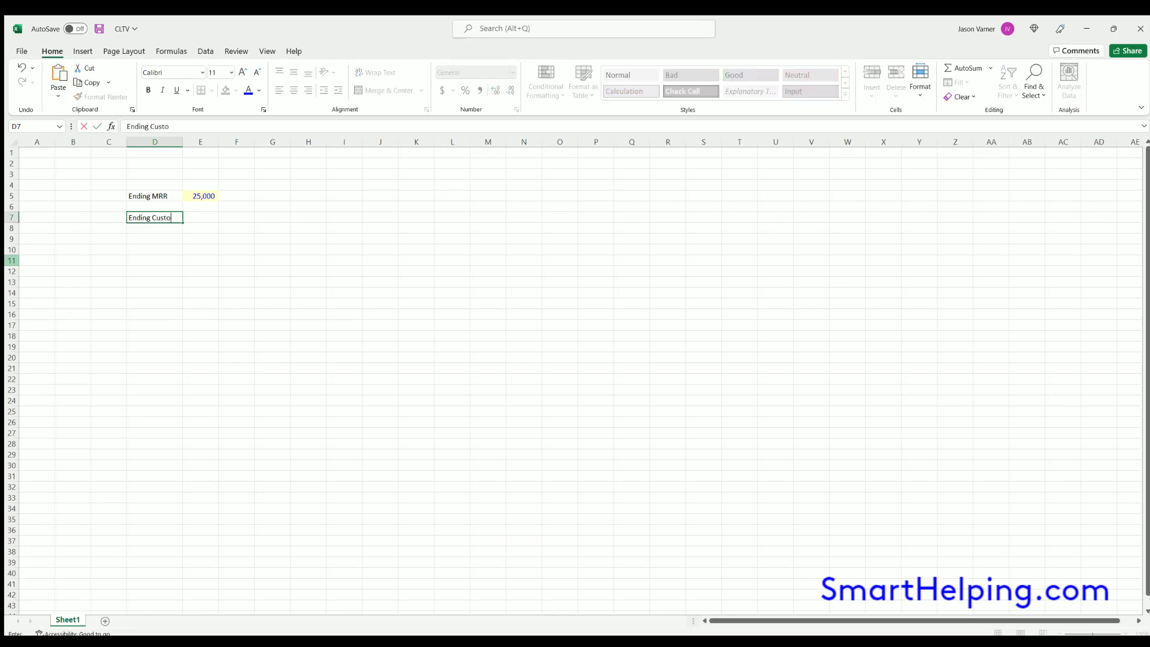
type("mer Count")
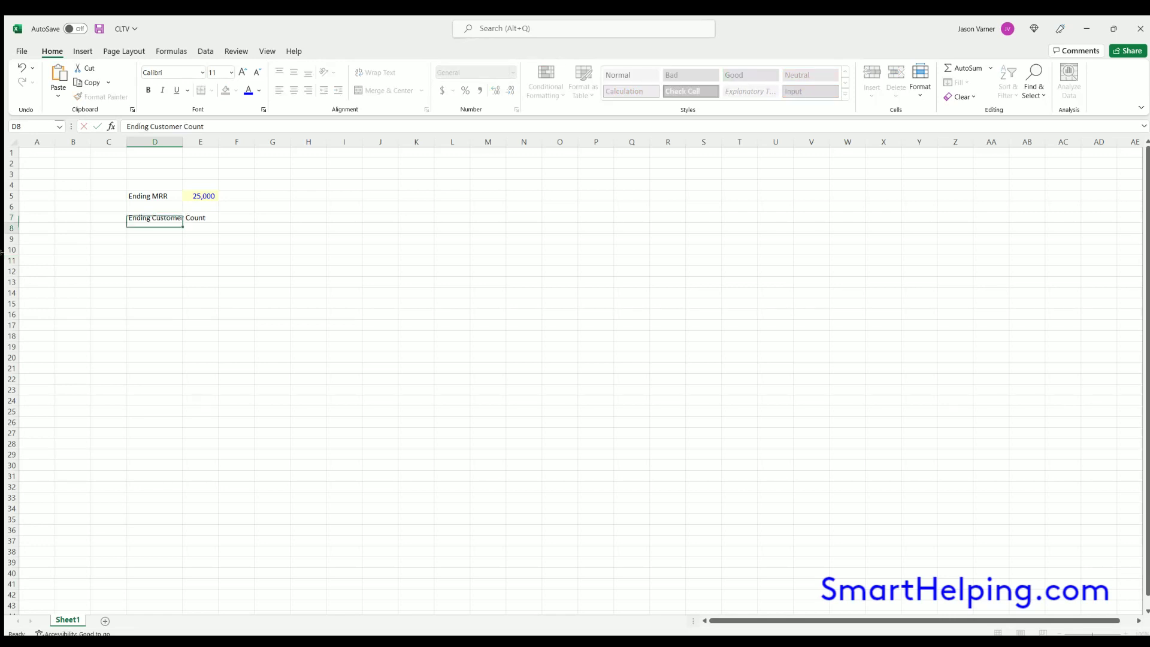
key("Return")
left_click_drag(183, 141, 216, 140)
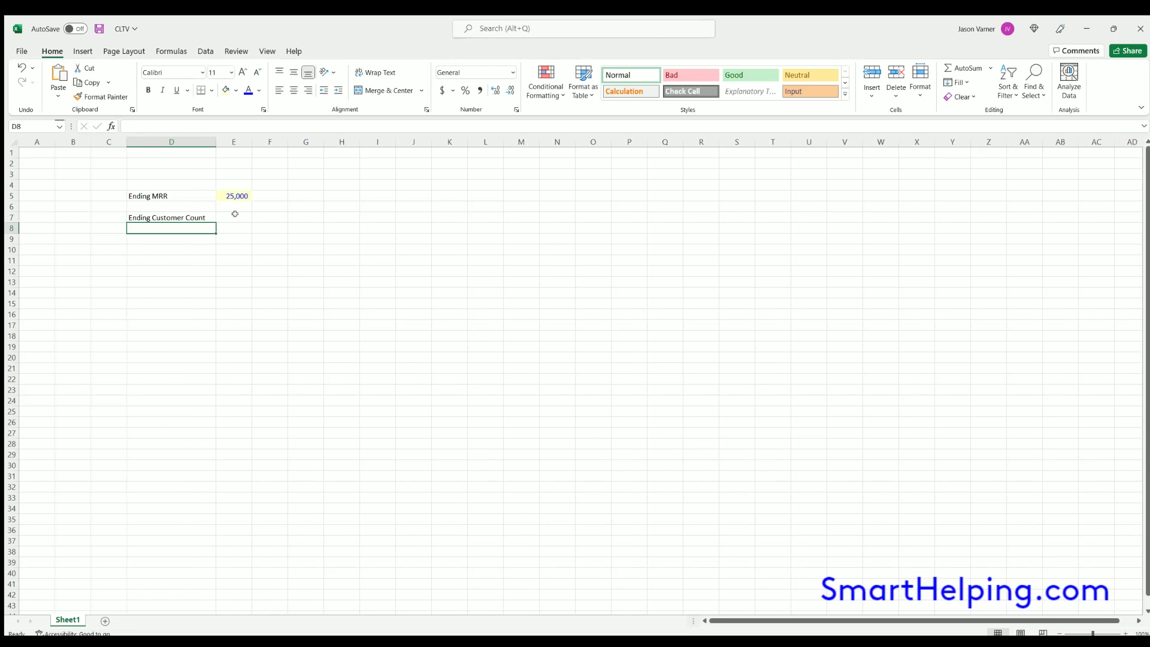
left_click(235, 217)
type("1250")
key("Return")
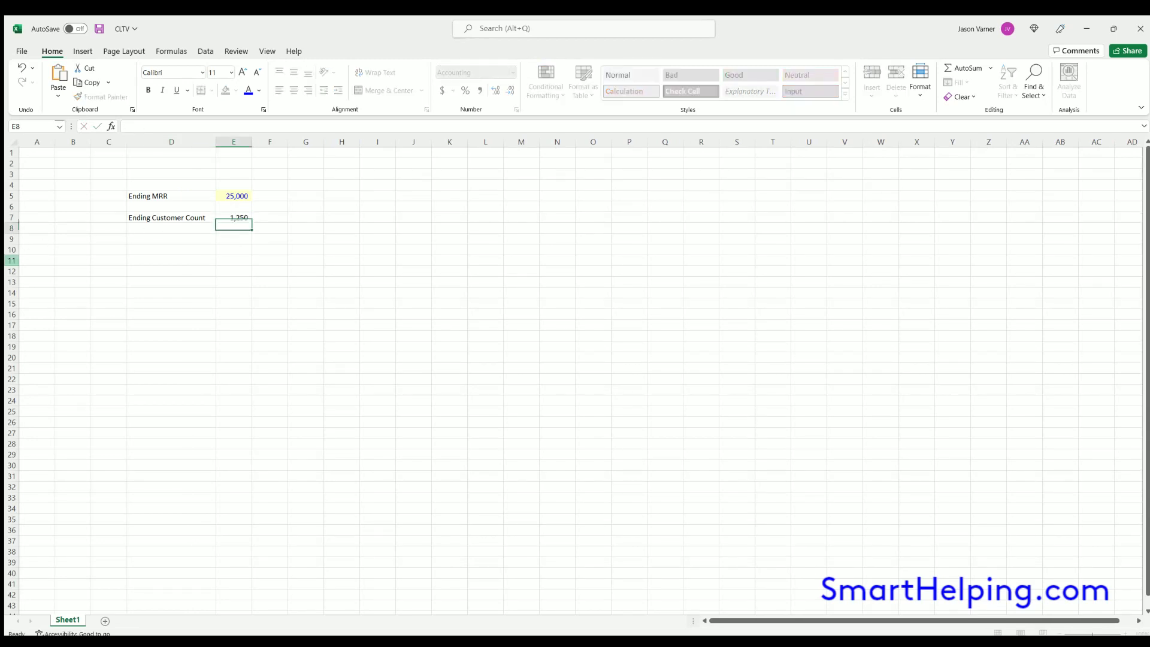
key("Up")
left_click(225, 90)
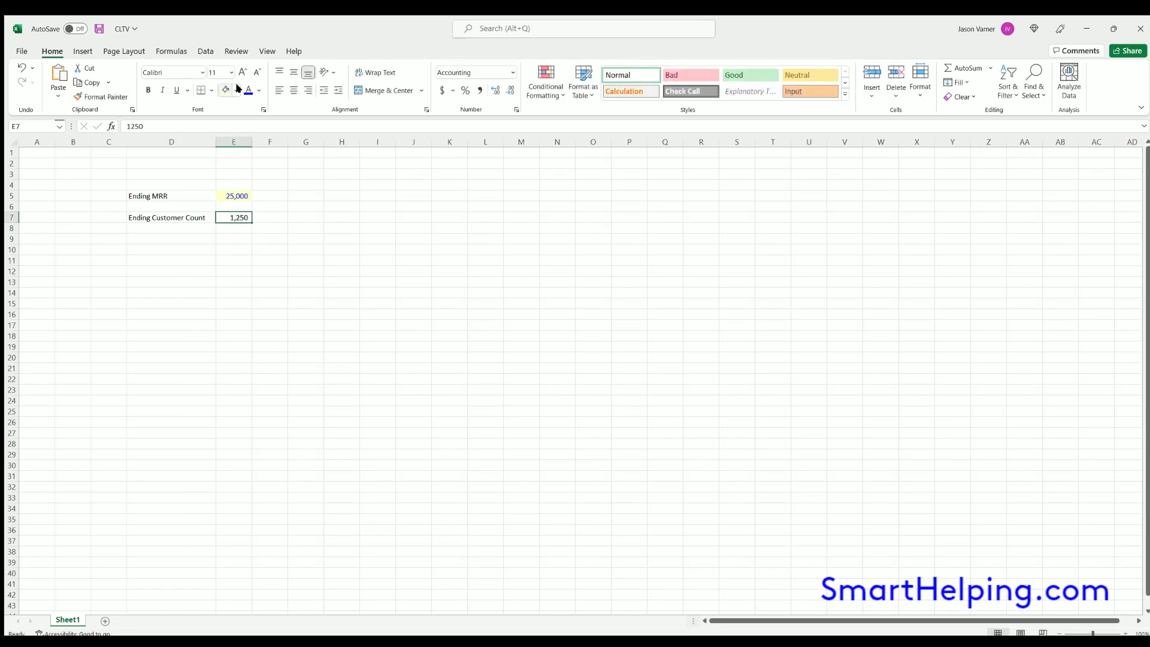
left_click(331, 293)
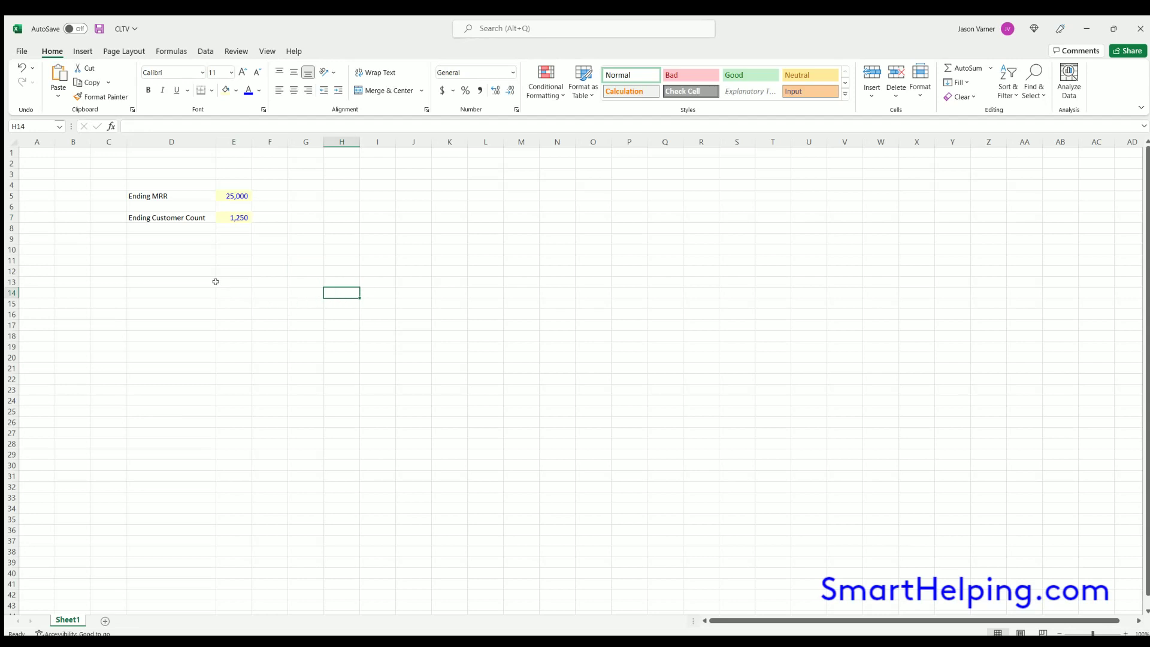
Label D9 'COGS' and give the Ending MRR value in E5 Currency format
left_click(160, 237)
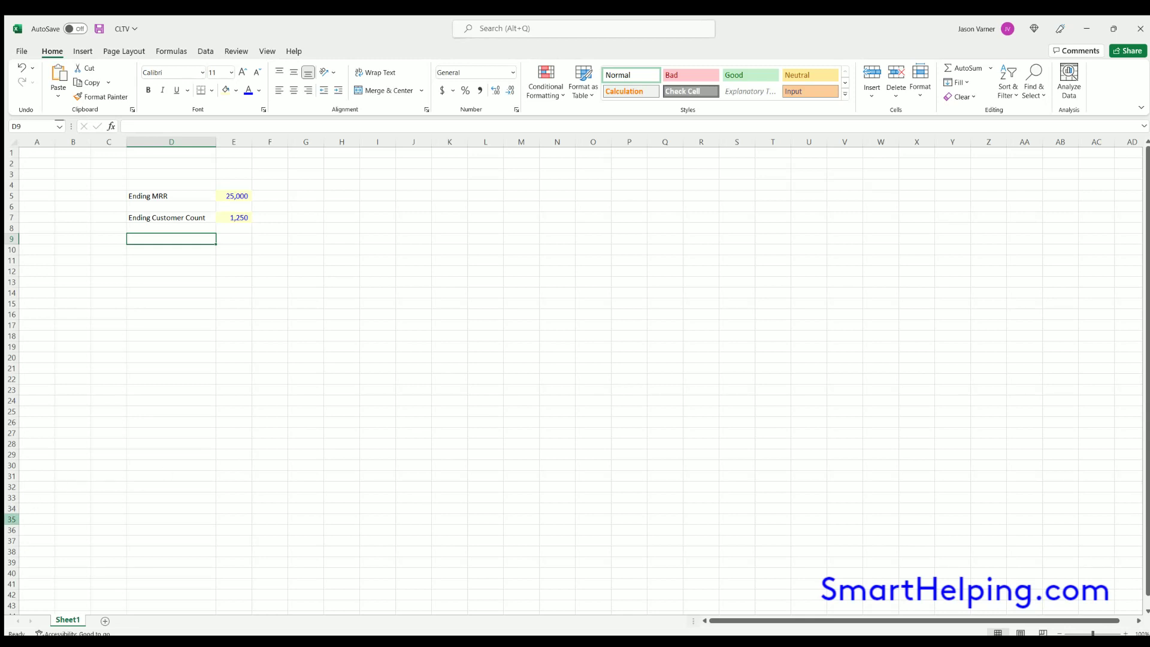
type("CO")
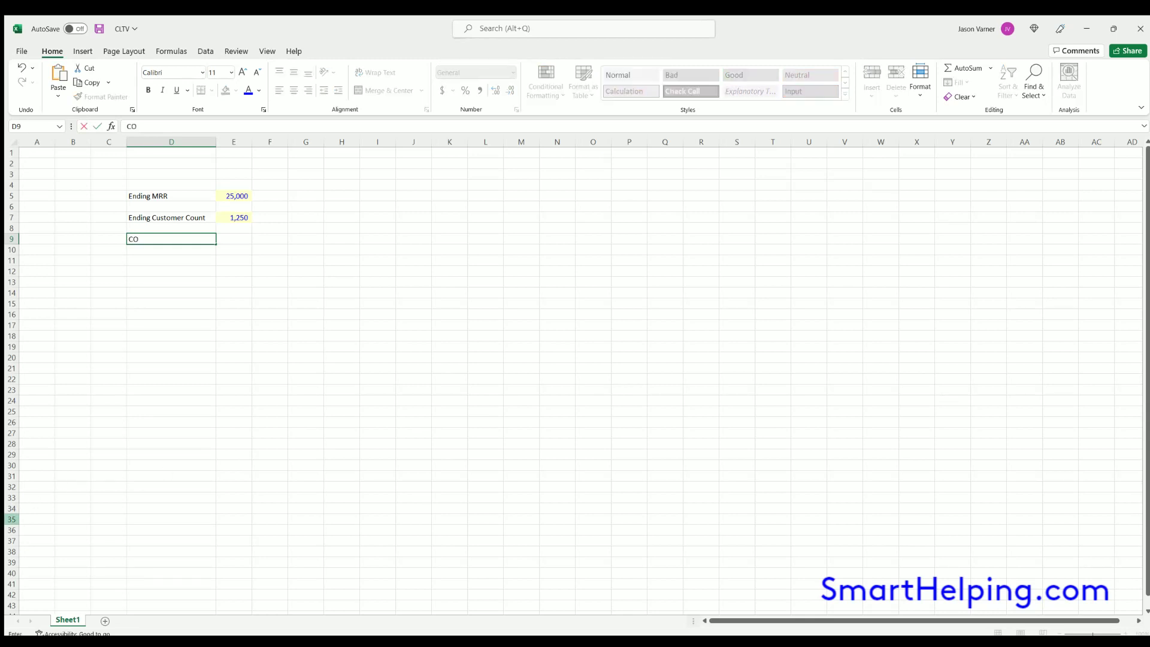
type("GS")
key("Return")
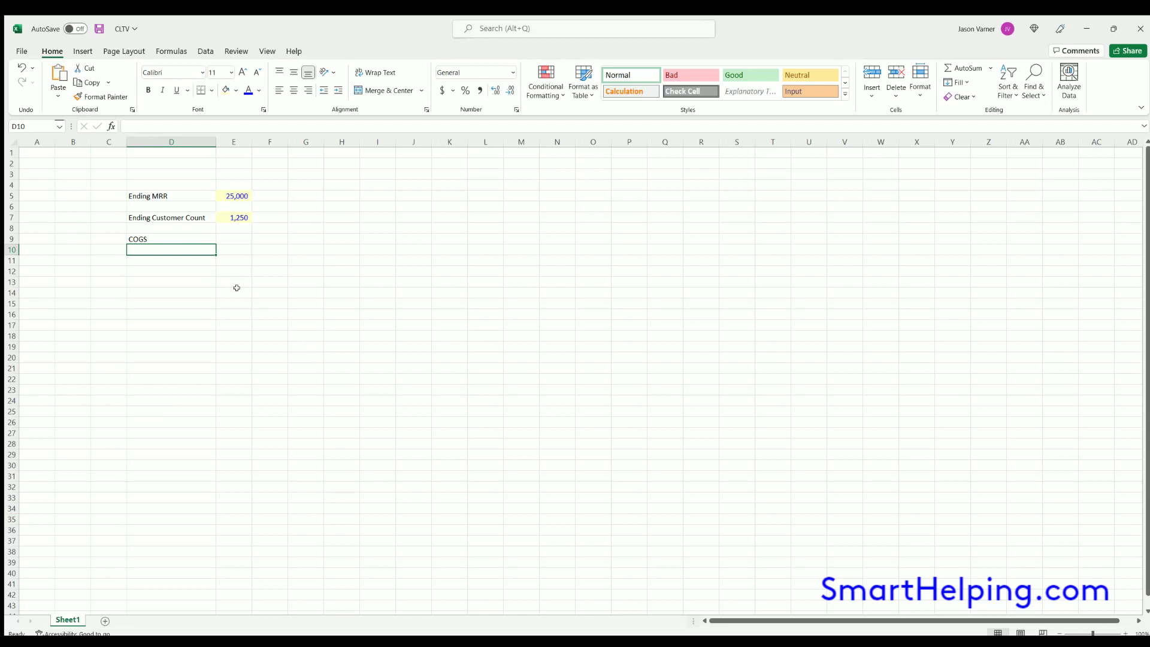
left_click(233, 191)
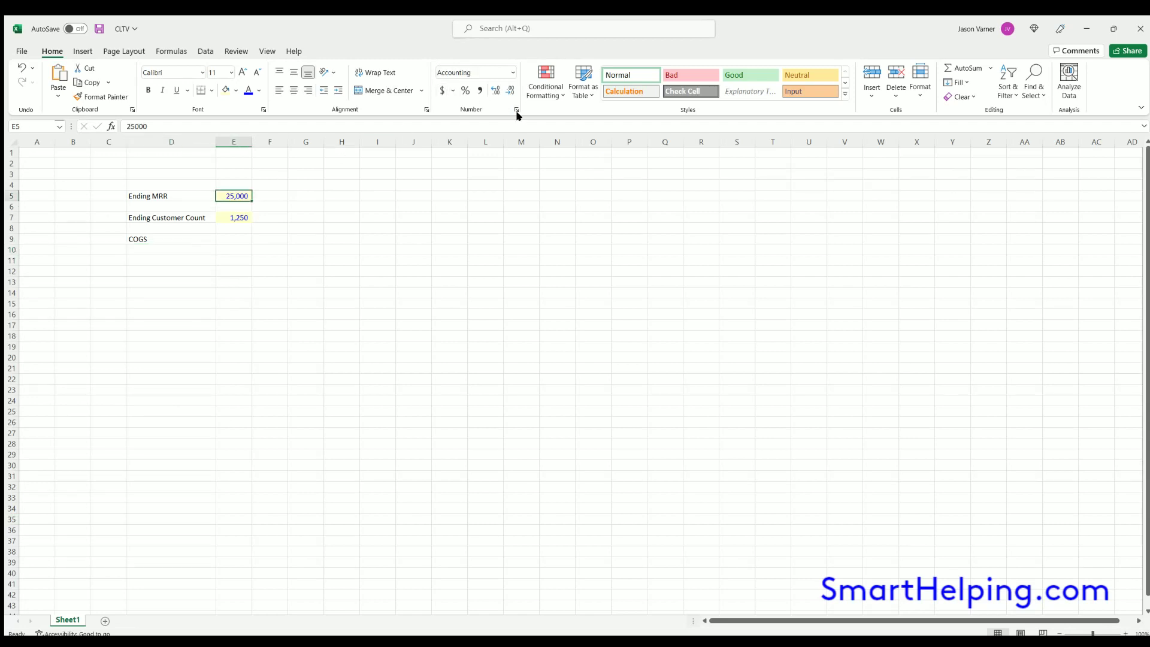
left_click(516, 110)
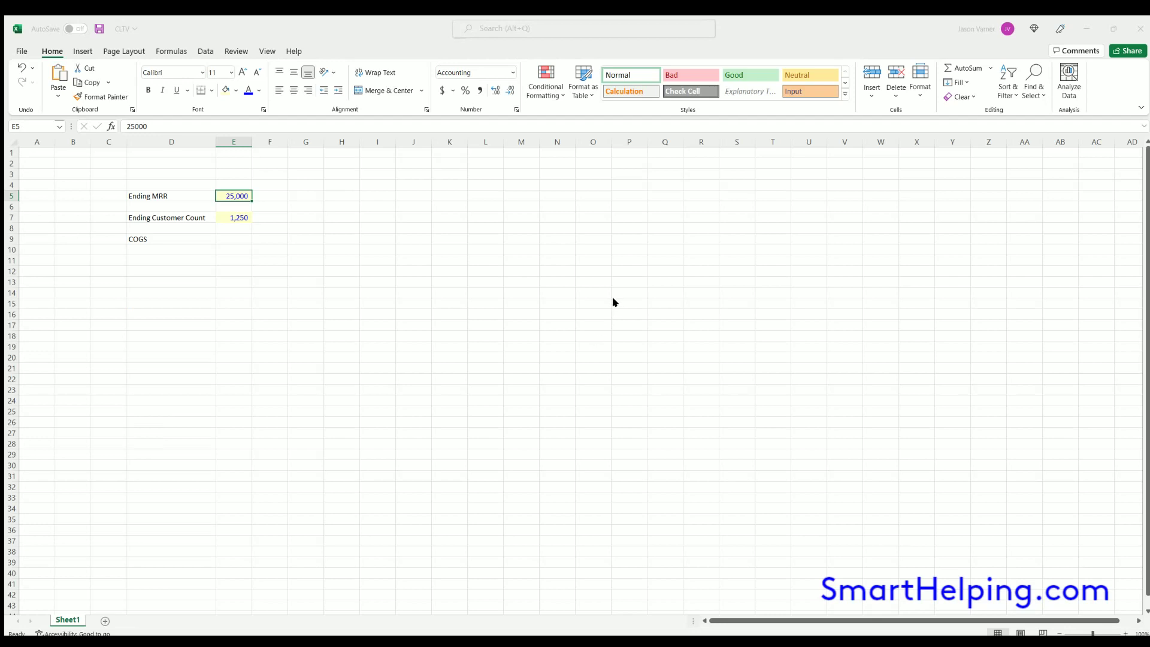
left_click(678, 484)
left_click(312, 265)
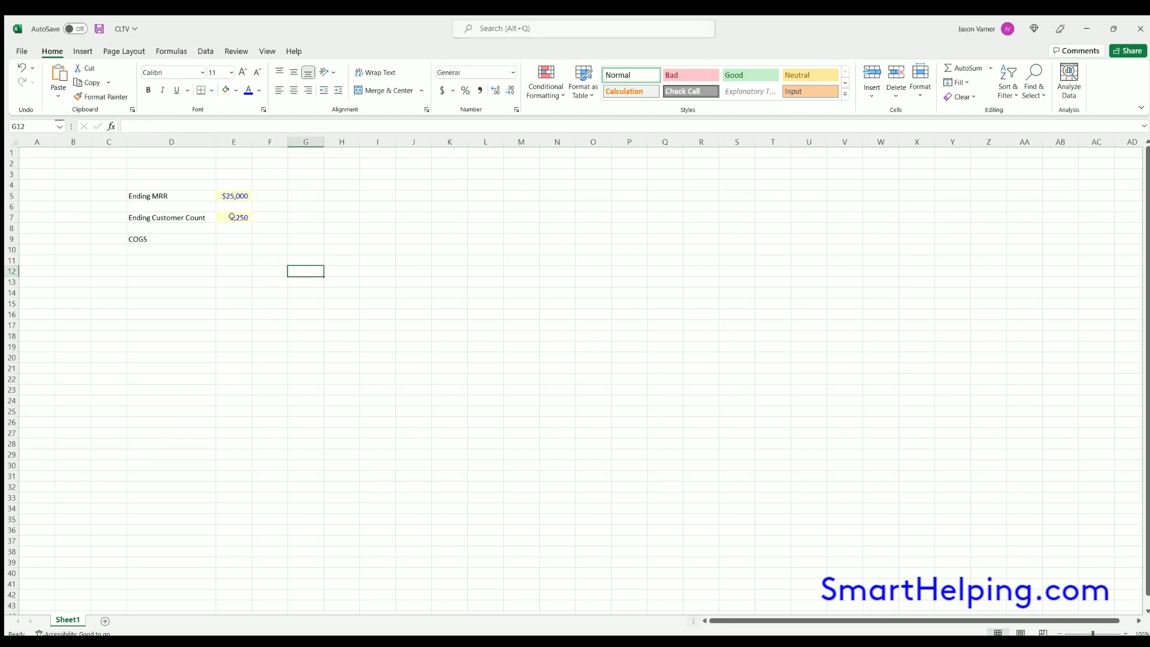
Copy E5's formatting into E9 and enter the COGS value of $6,000
left_click(228, 192)
key("ctrl+c")
left_click(235, 239)
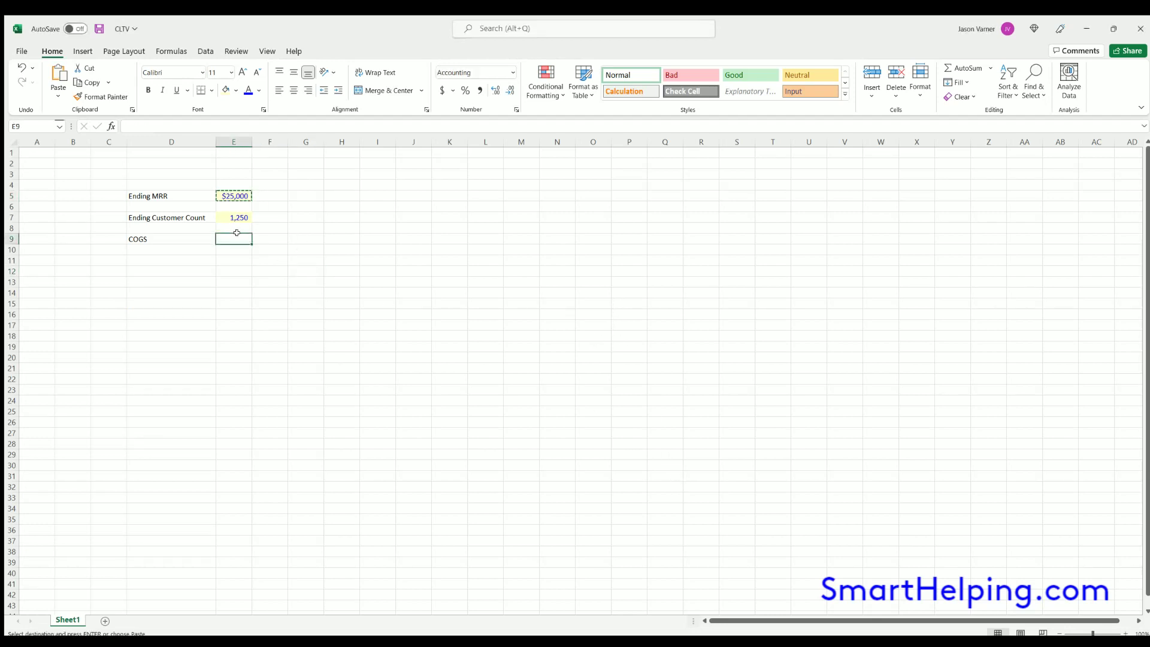
key("ctrl+v")
type("6000")
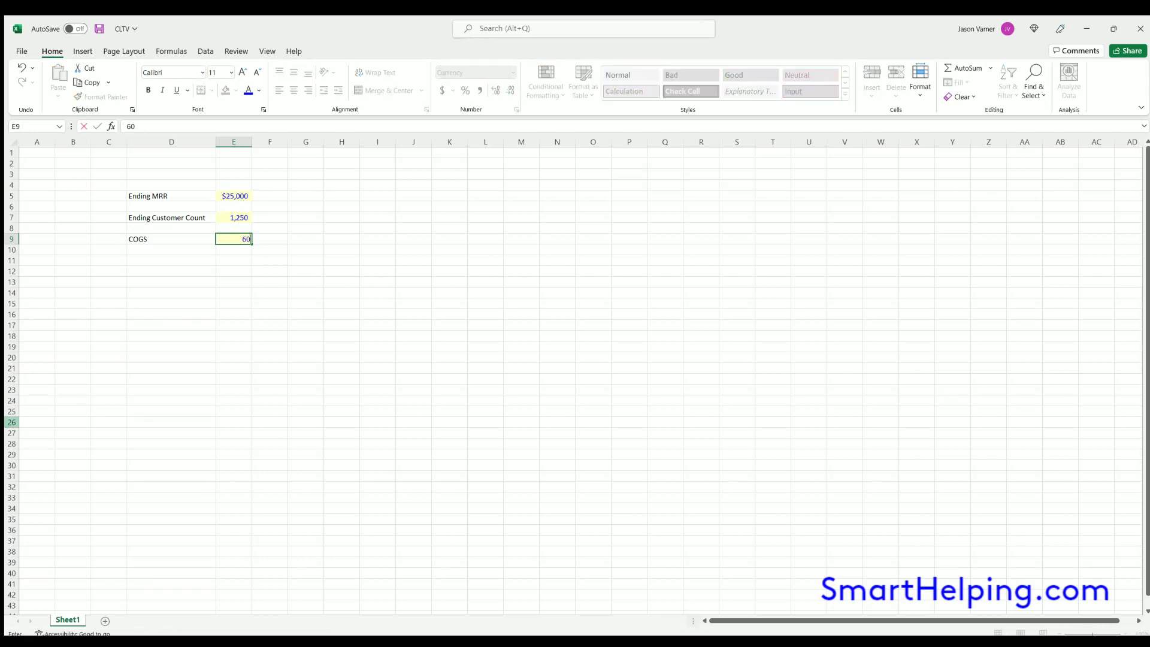
key("Return")
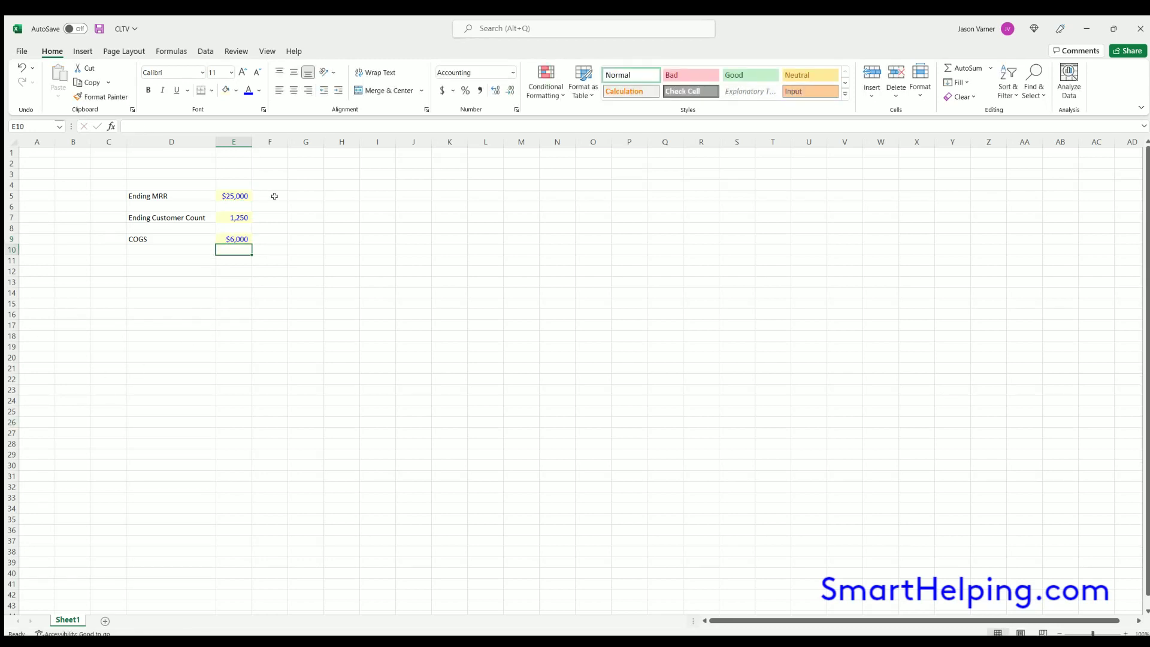
Turn off gridlines on the View tab and save the workbook
left_click(268, 52)
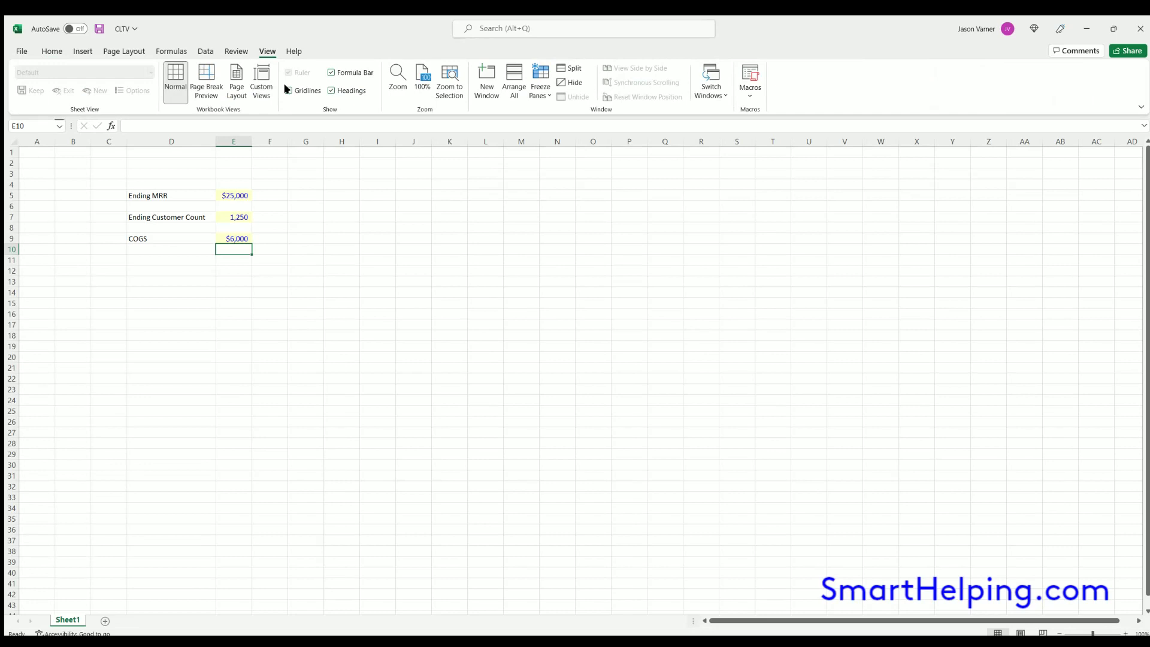
left_click(288, 90)
left_click(347, 248)
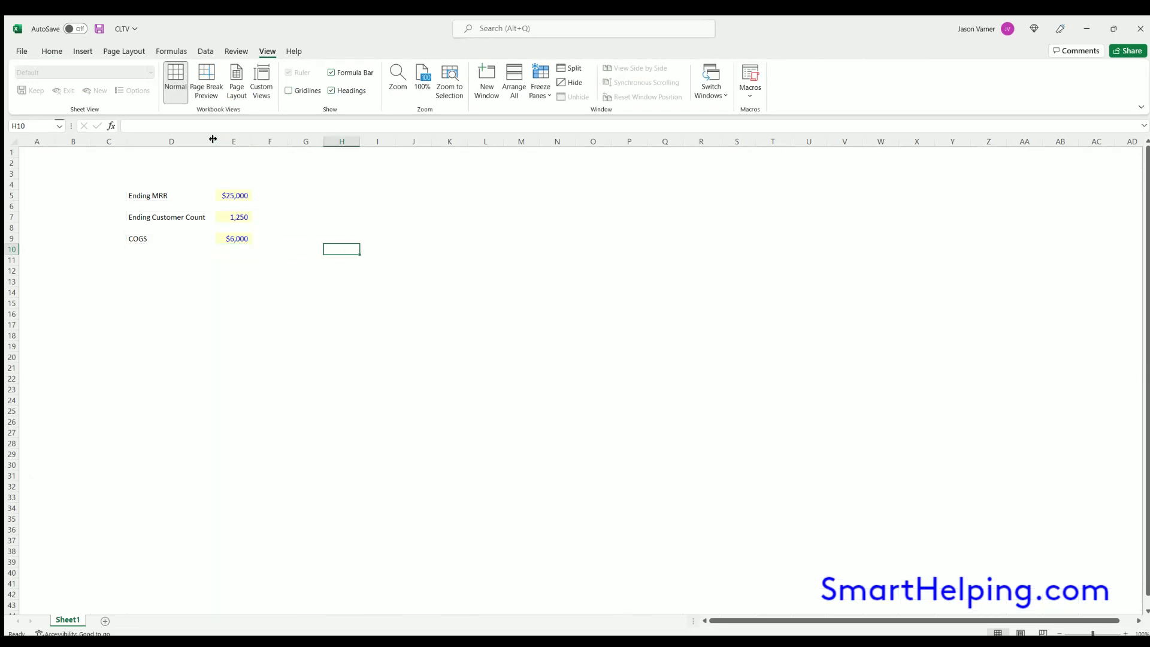
left_click(52, 51)
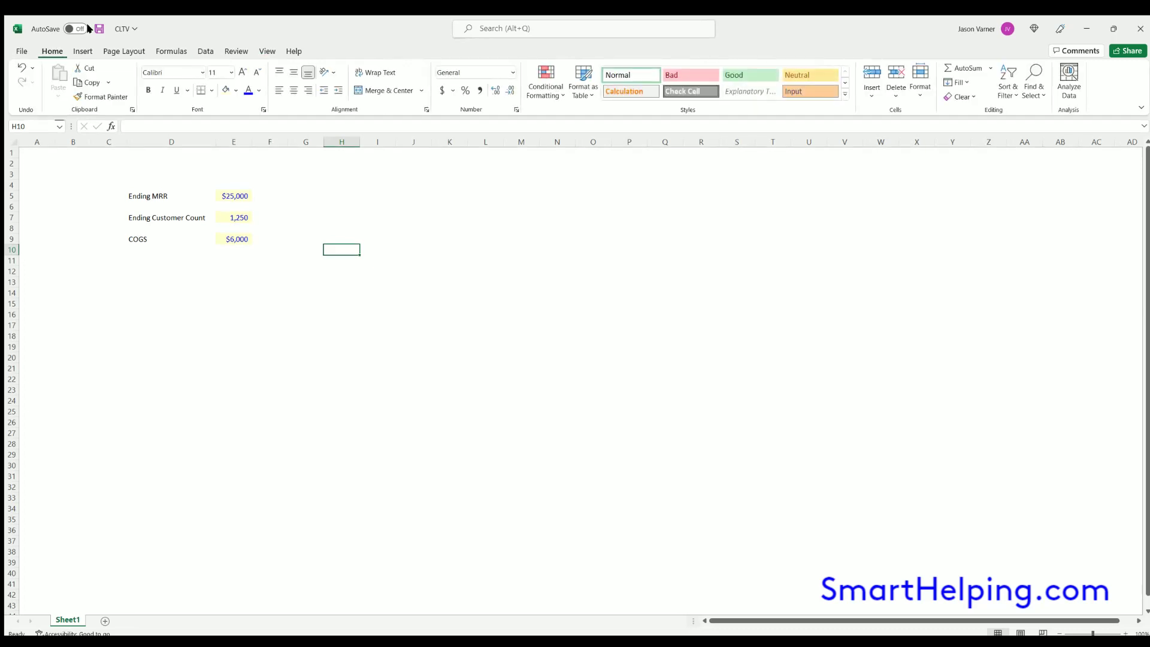
left_click(99, 29)
Review the Ending MRR, Ending Customer Count and COGS entries, ending on cell D11
left_click(163, 194)
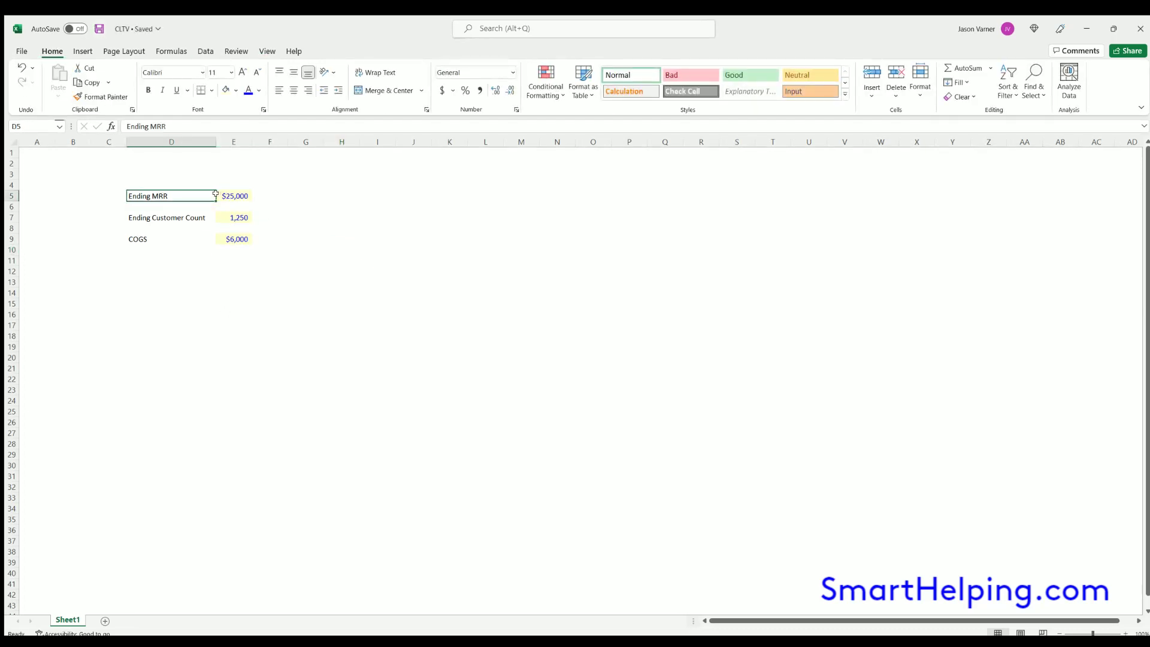
left_click(231, 195)
left_click(168, 216)
left_click(232, 218)
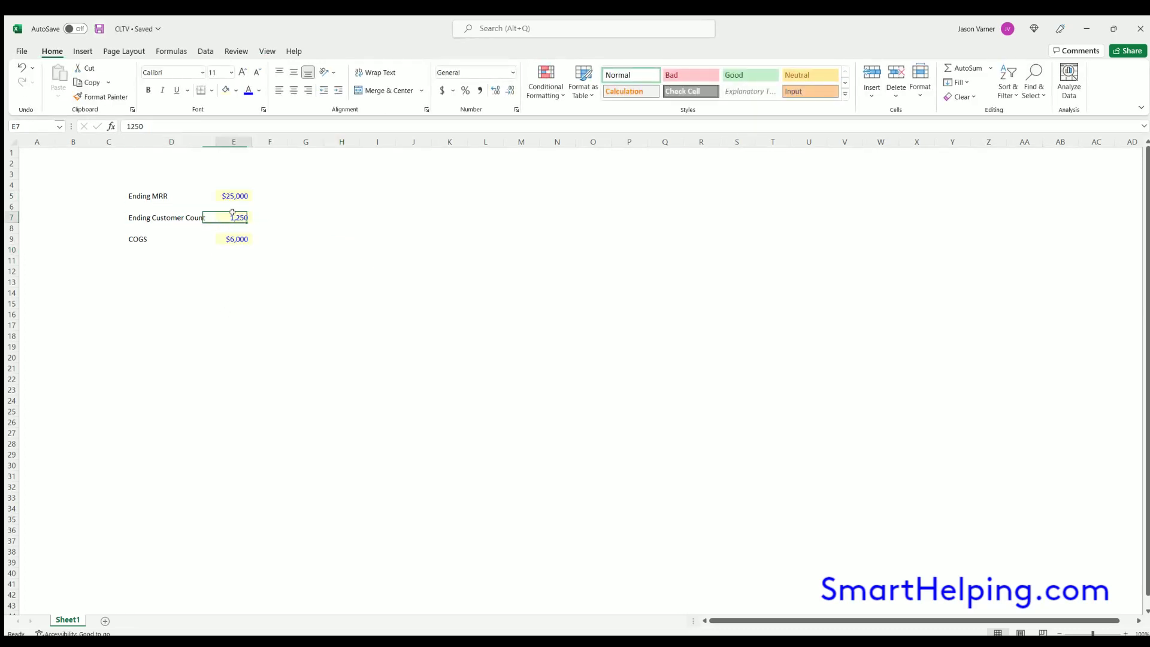
left_click(136, 238)
left_click(231, 235)
left_click(140, 247)
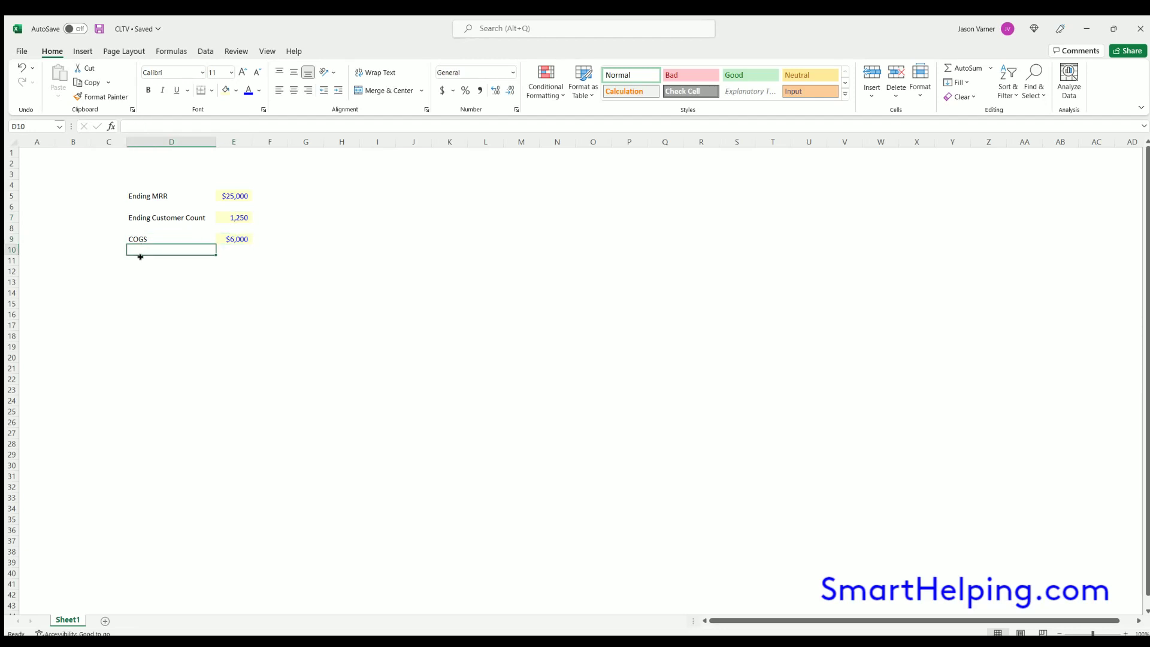
left_click(144, 261)
Label D11 'Gross Profit' and enter =E5-E9 in E11, giving $19,000
type("G")
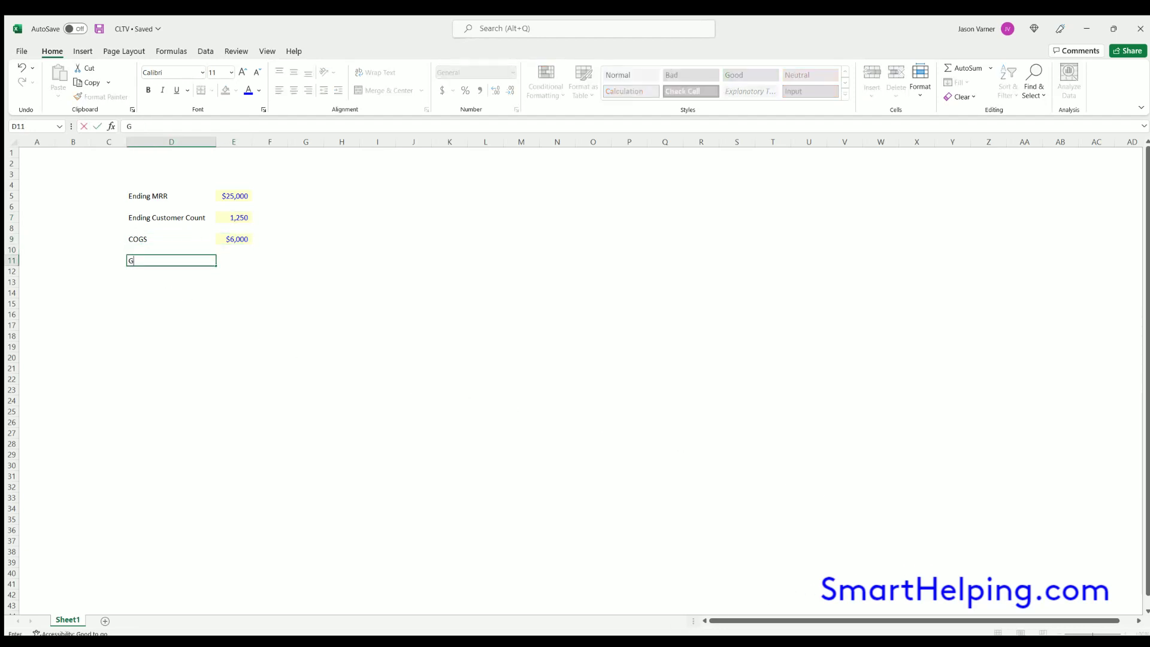
type("ross Profit")
key("Return")
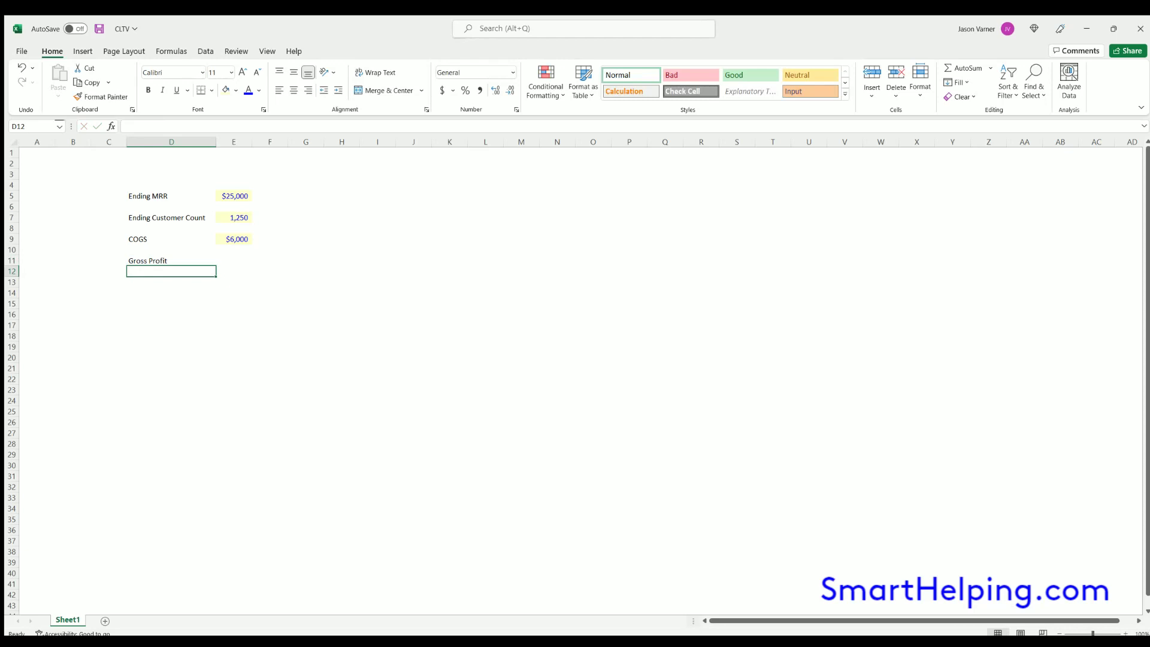
key("Up")
key("Right")
type("=")
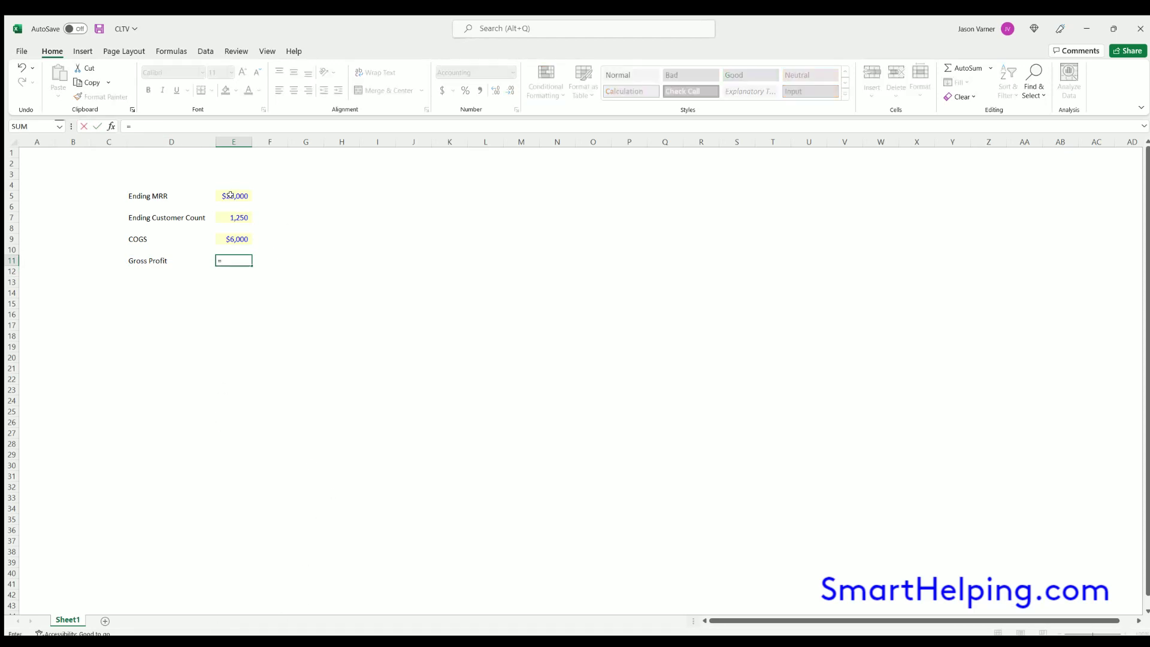
left_click(231, 195)
type("-")
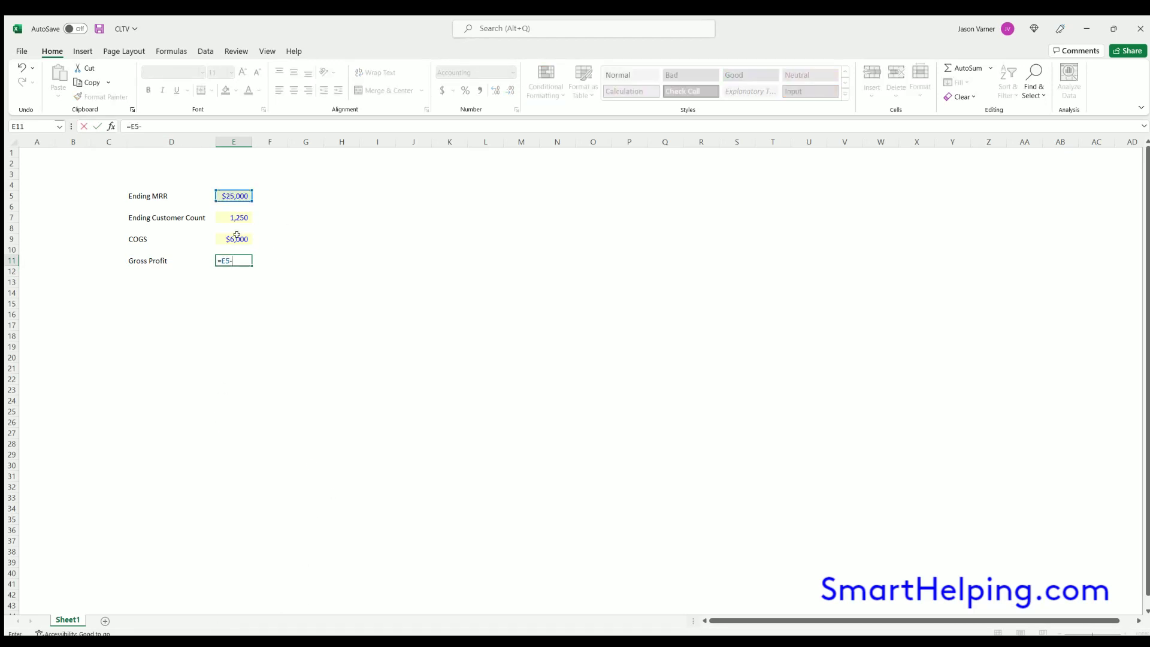
left_click(237, 239)
key("Return")
Give the Gross Profit row D11:E11 a top border and bold text
left_click_drag(173, 260, 243, 261)
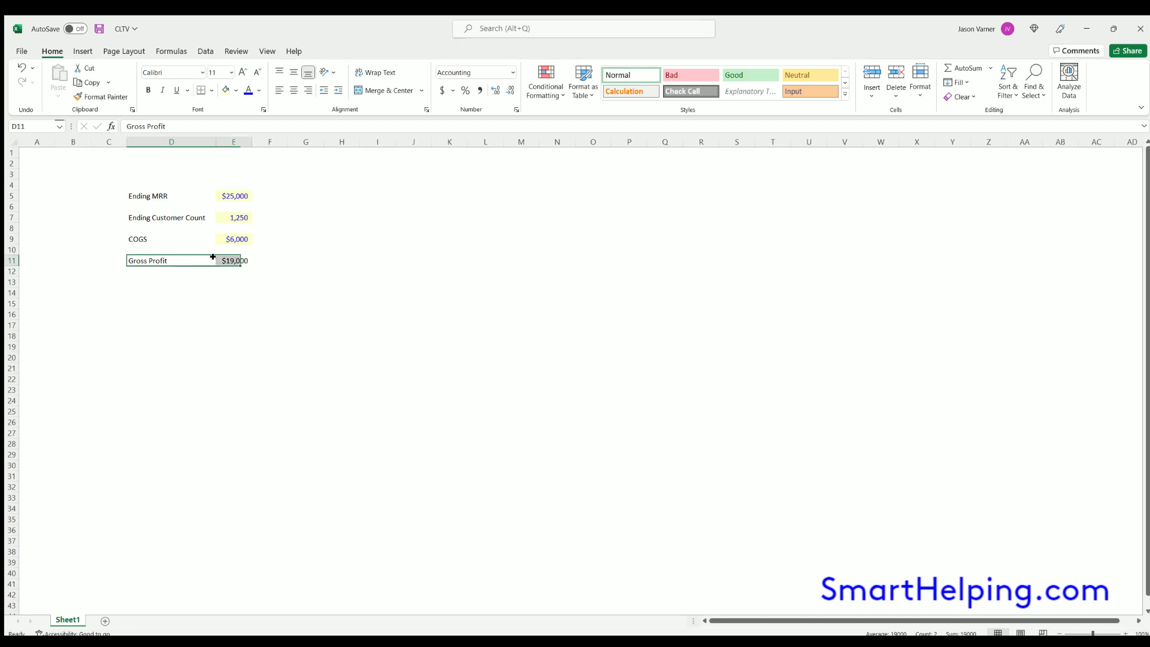
left_click(202, 90)
left_click(489, 284)
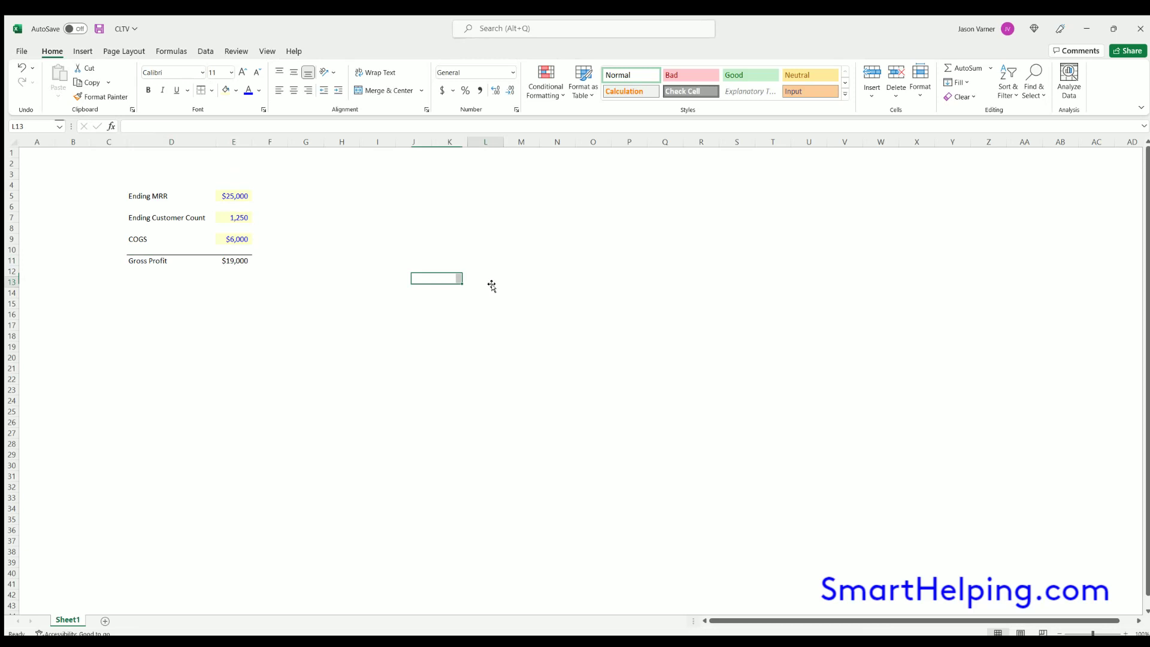
left_click_drag(157, 260, 231, 260)
left_click(151, 93)
left_click(440, 281)
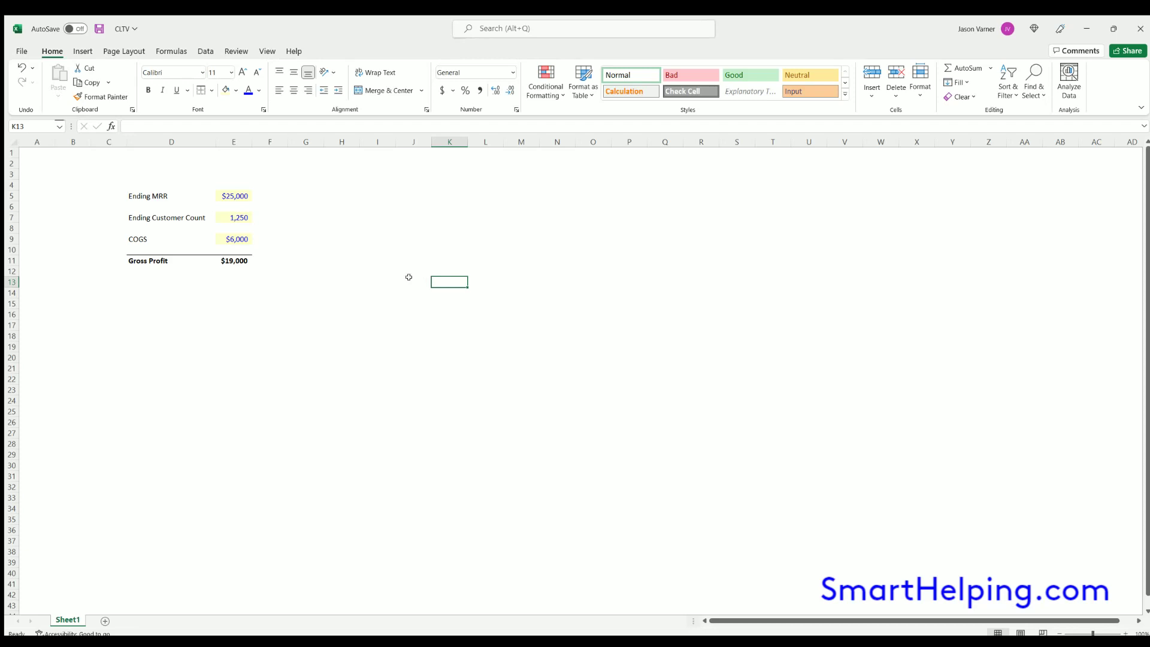
left_click(139, 273)
Label D14 'Retention Rate' and enter 95 in E14 formatted as a percentage
left_click(134, 283)
key("Down")
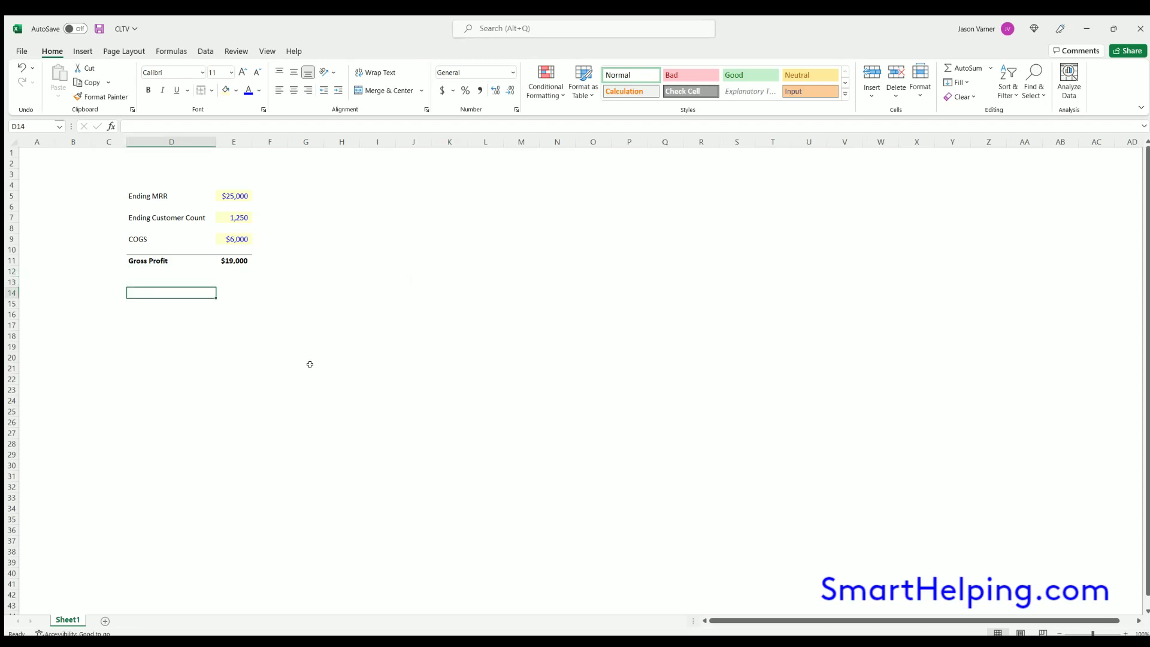
type("Retention")
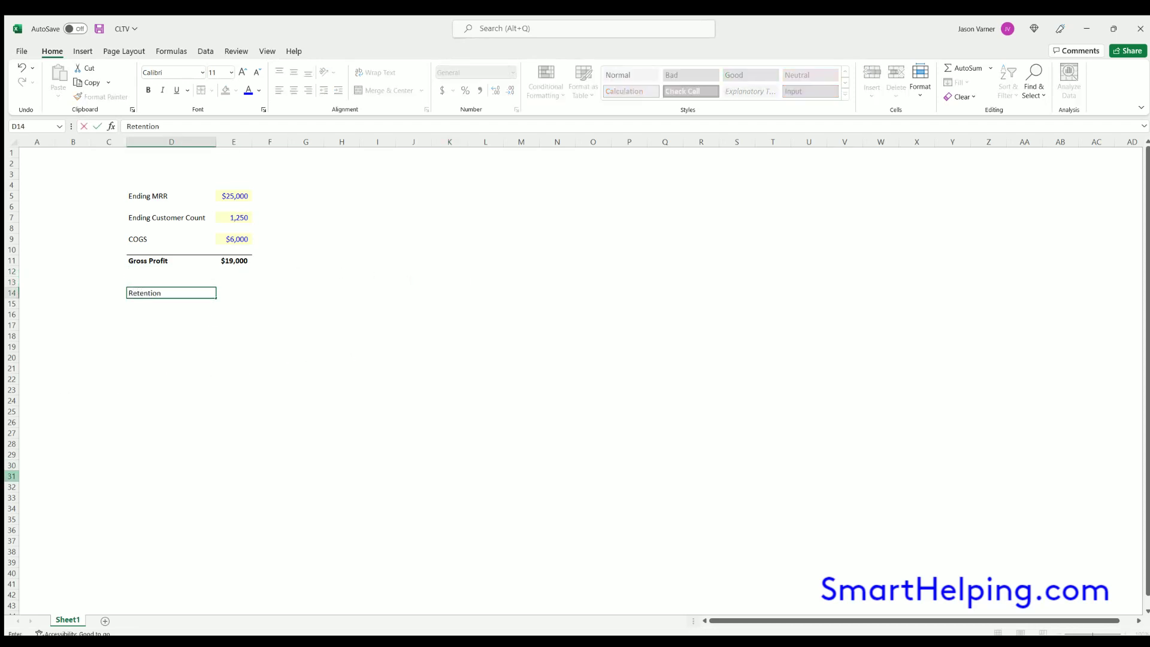
type(" Rate")
key("Tab")
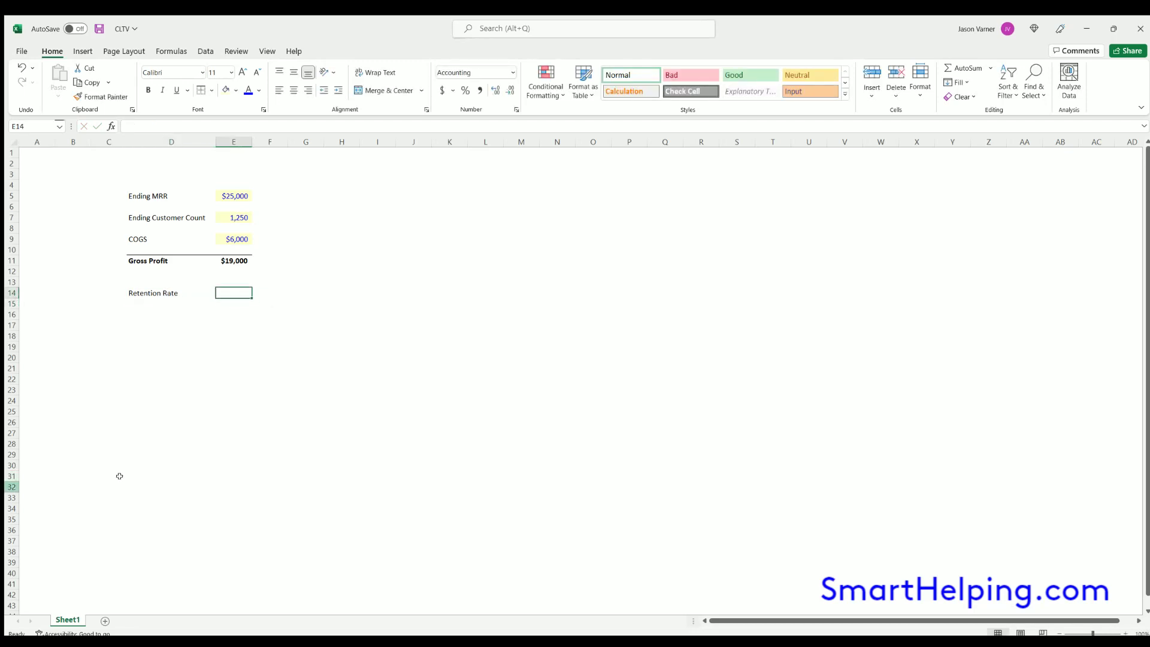
left_click(465, 90)
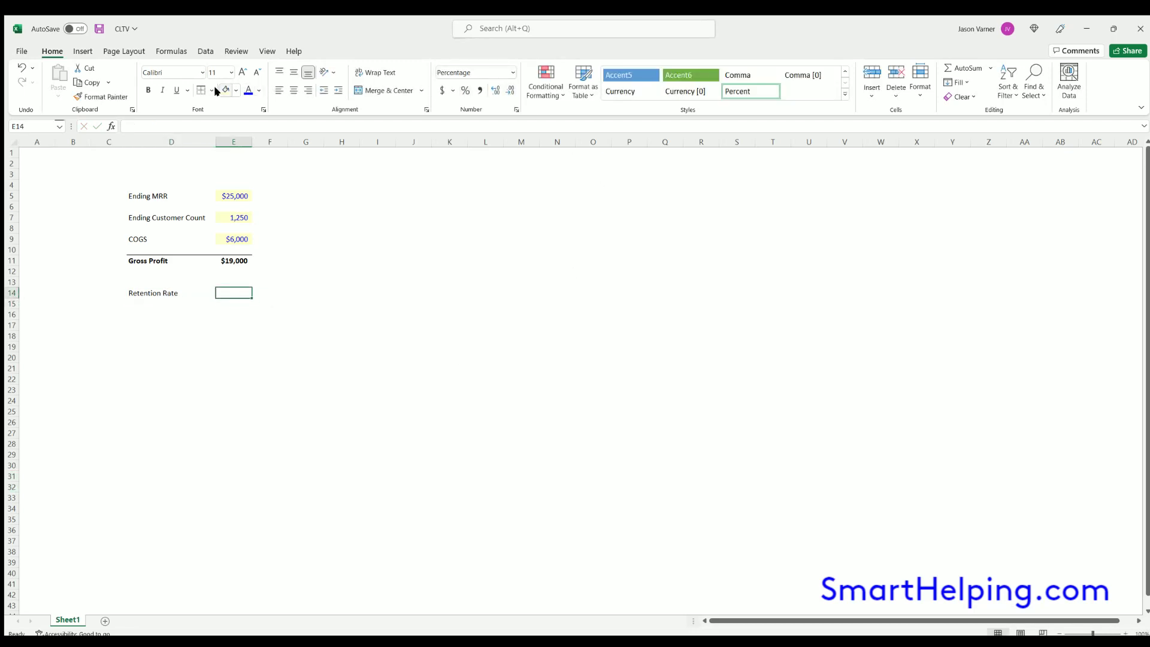
type("95")
key("Return")
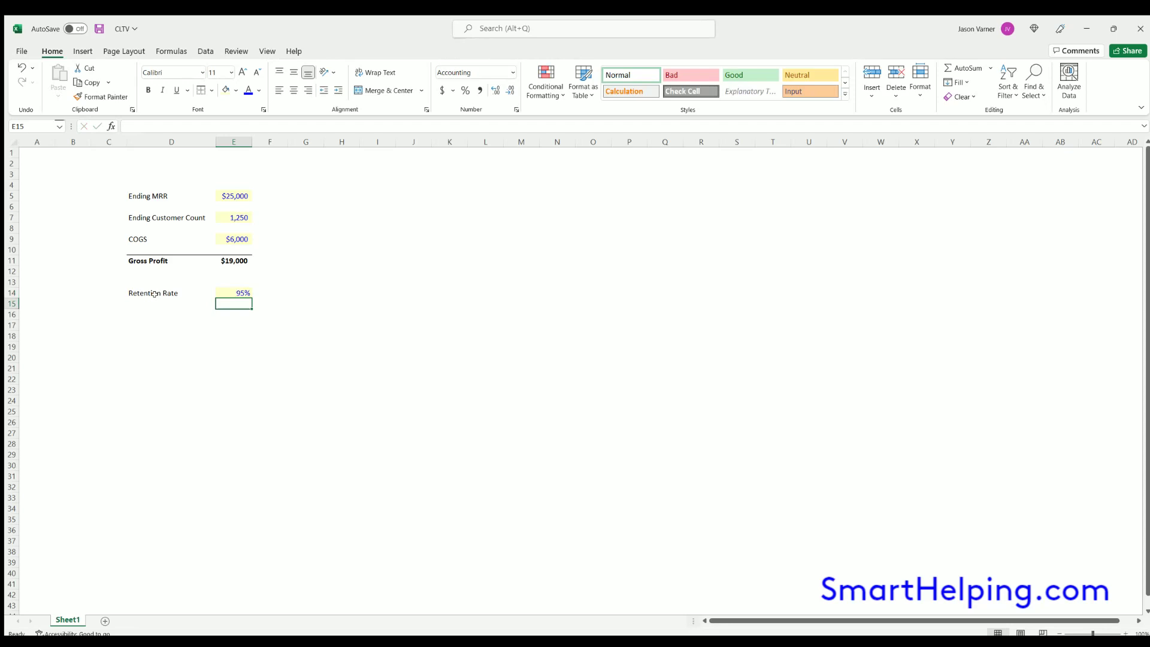
left_click(242, 292)
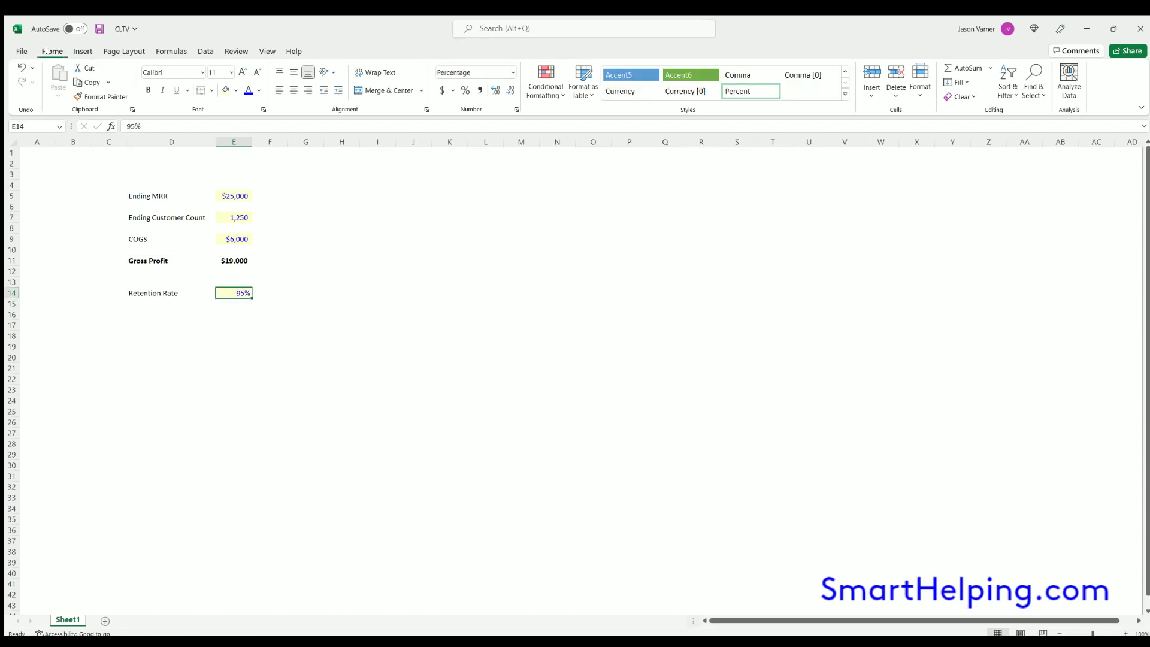
left_click(170, 358)
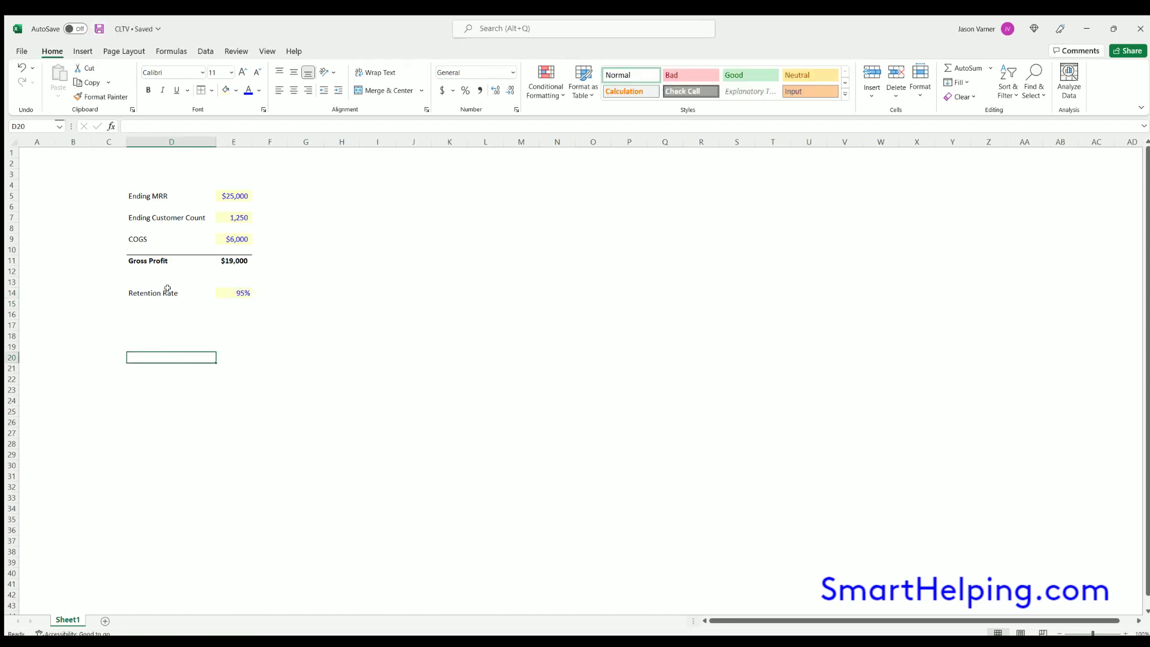
left_click(147, 304)
left_click(146, 326)
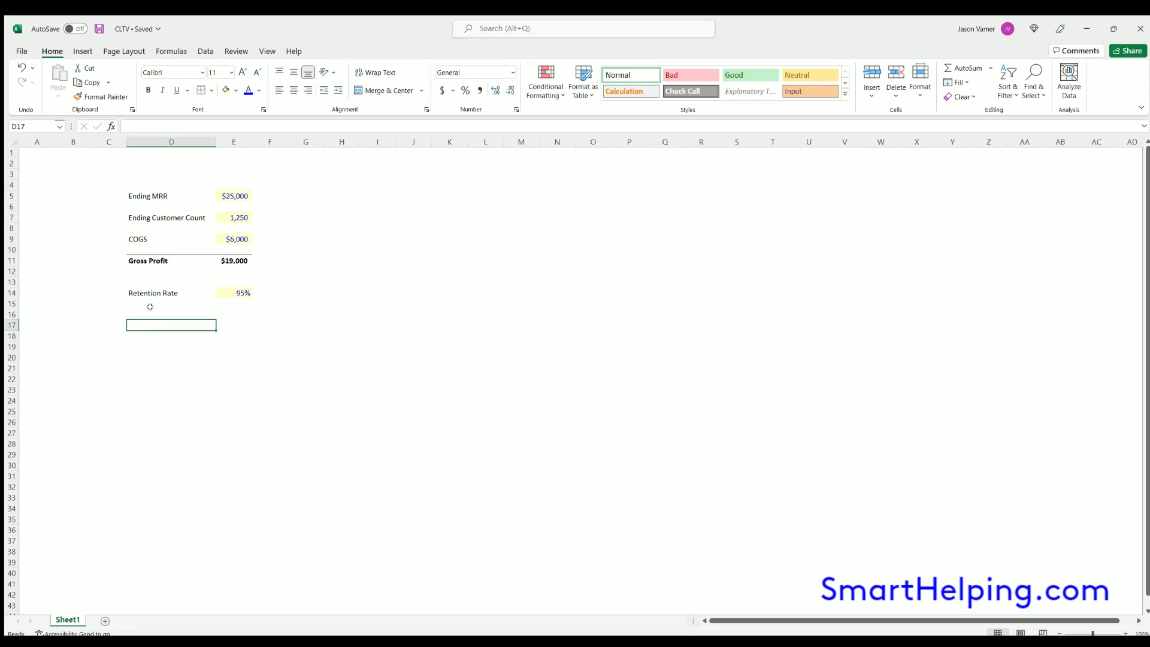
Label D19 'Gross Profit per Month per Customer' and widen column D to fit it
left_click_drag(233, 196, 239, 293)
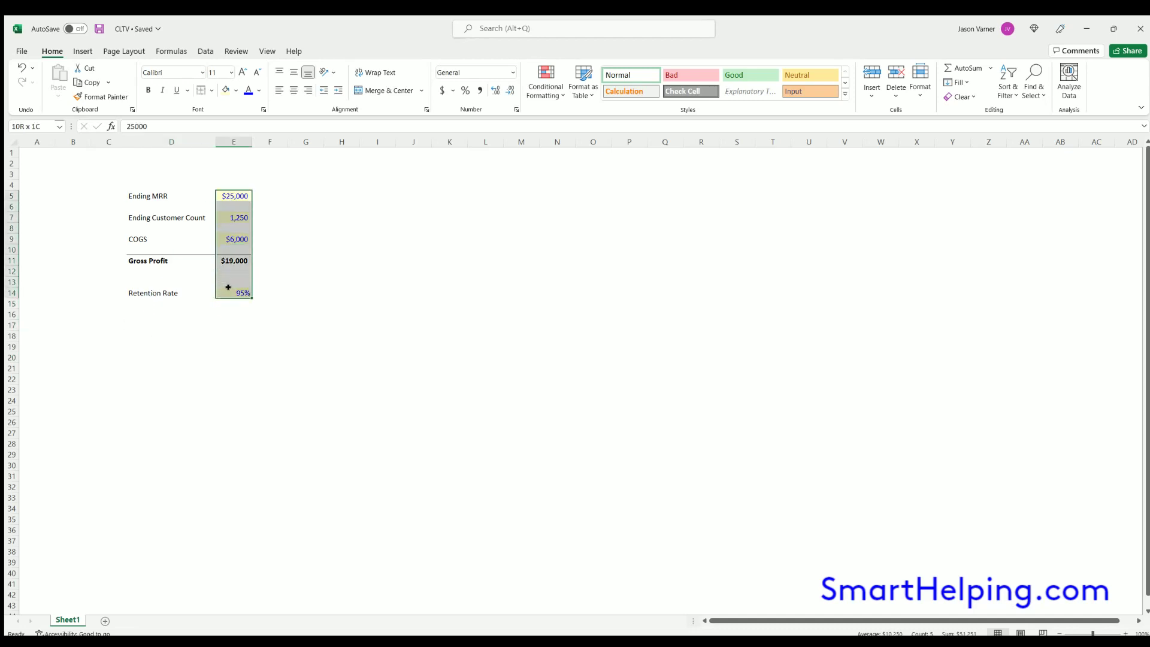
left_click(151, 354)
left_click(146, 342)
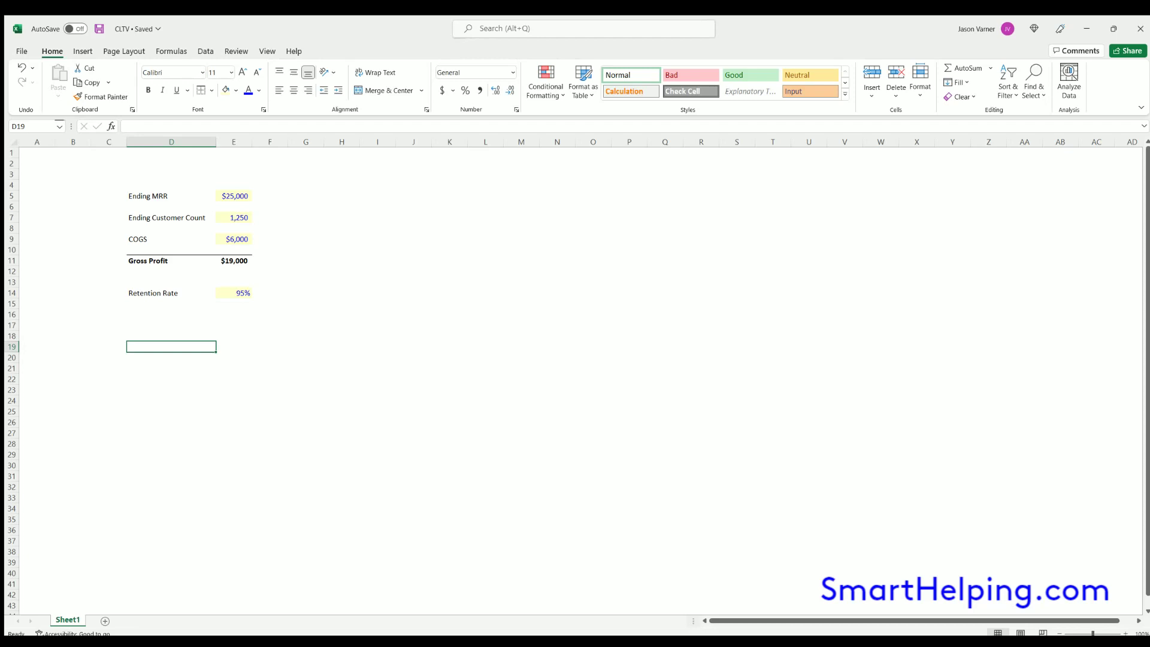
type("Gross")
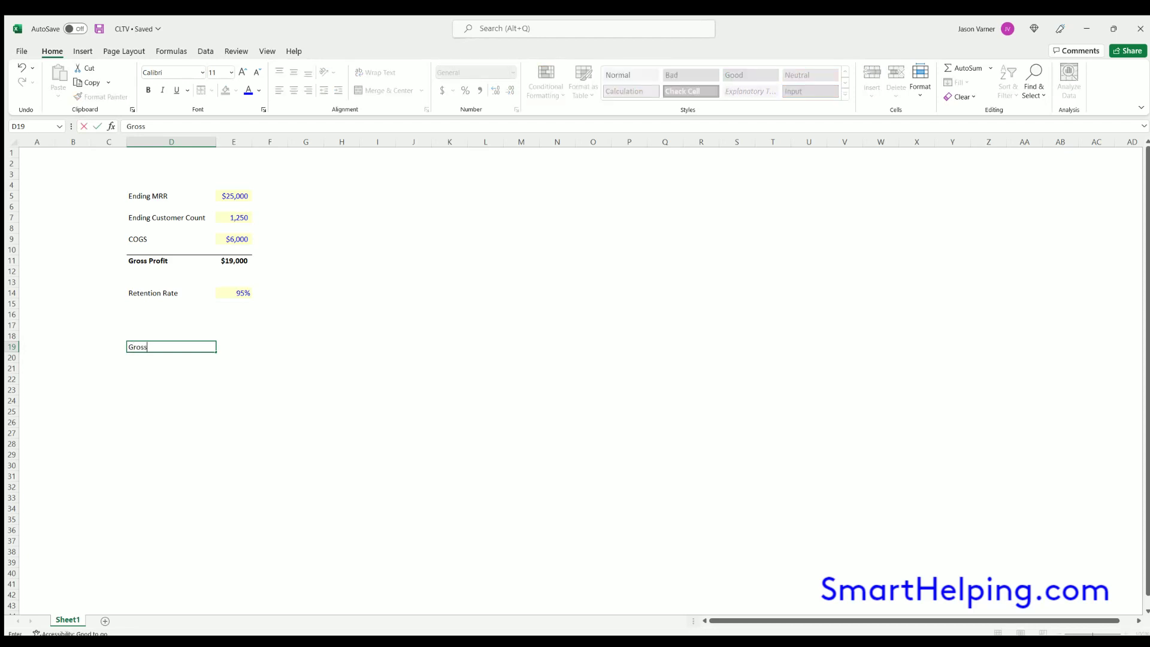
type("Profit per Month per Cu")
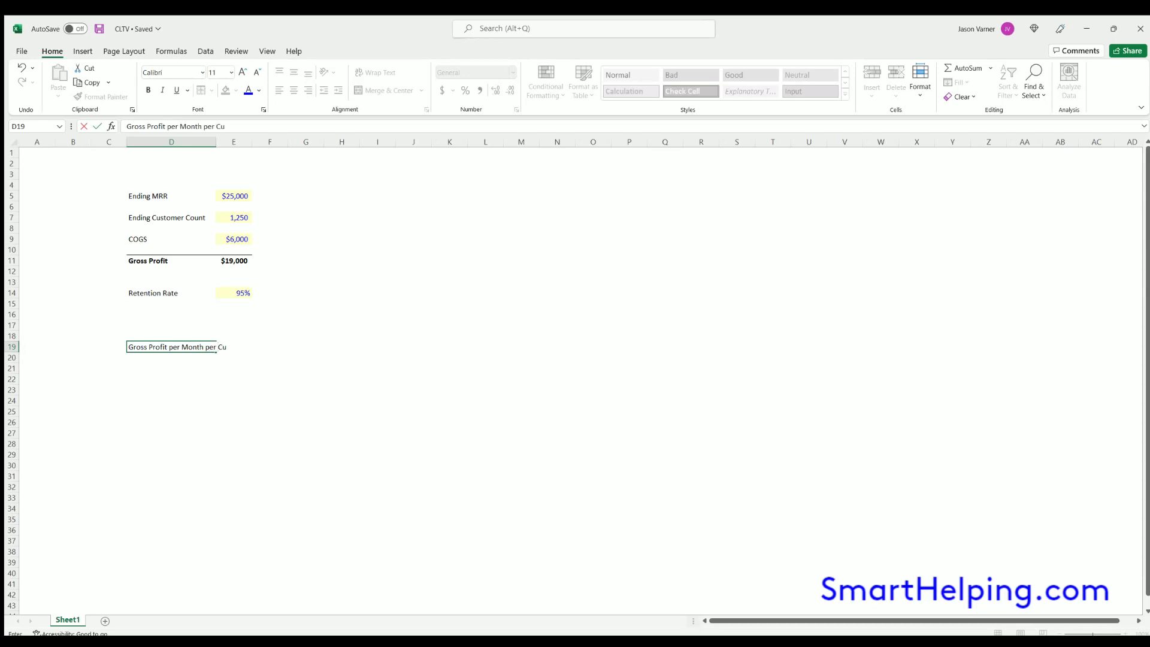
type("stomer")
key("Return")
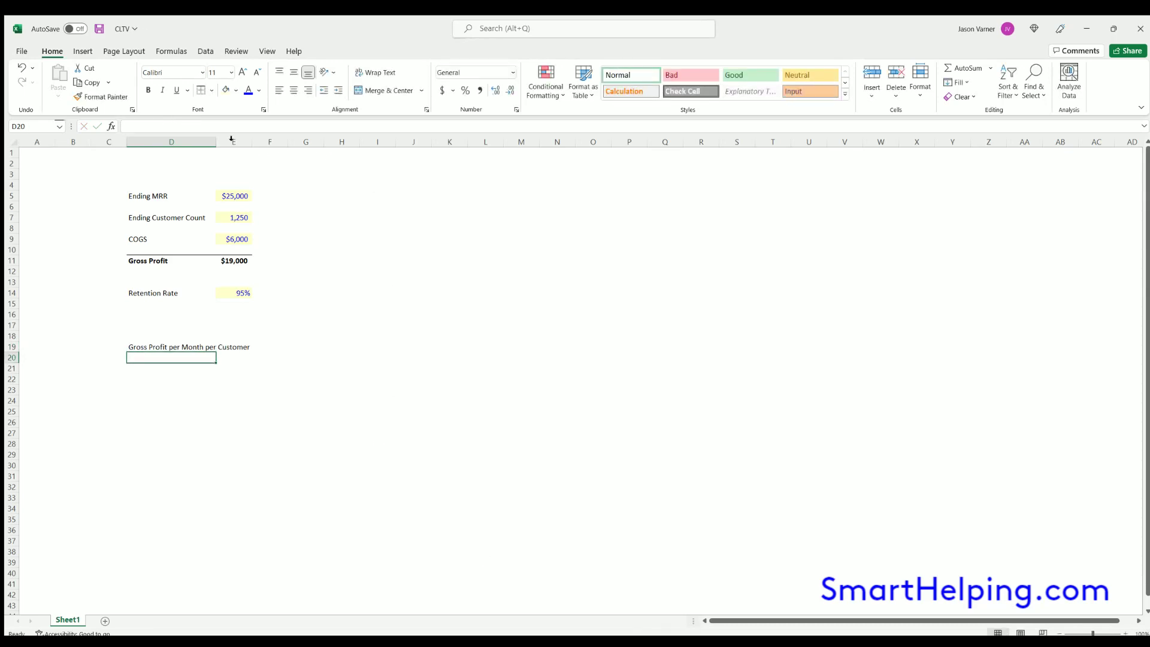
left_click_drag(216, 142, 264, 142)
Enter =E11/E7 in E19 for $15.20 and add a top border to that row
left_click(277, 346)
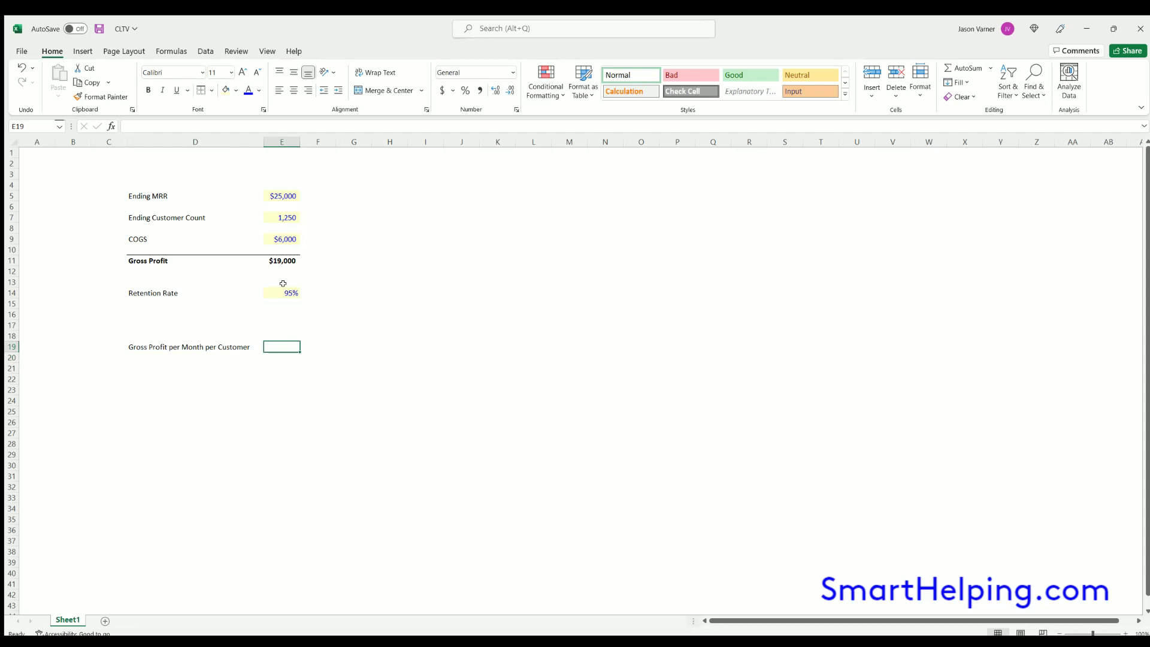
type("=")
left_click(269, 257)
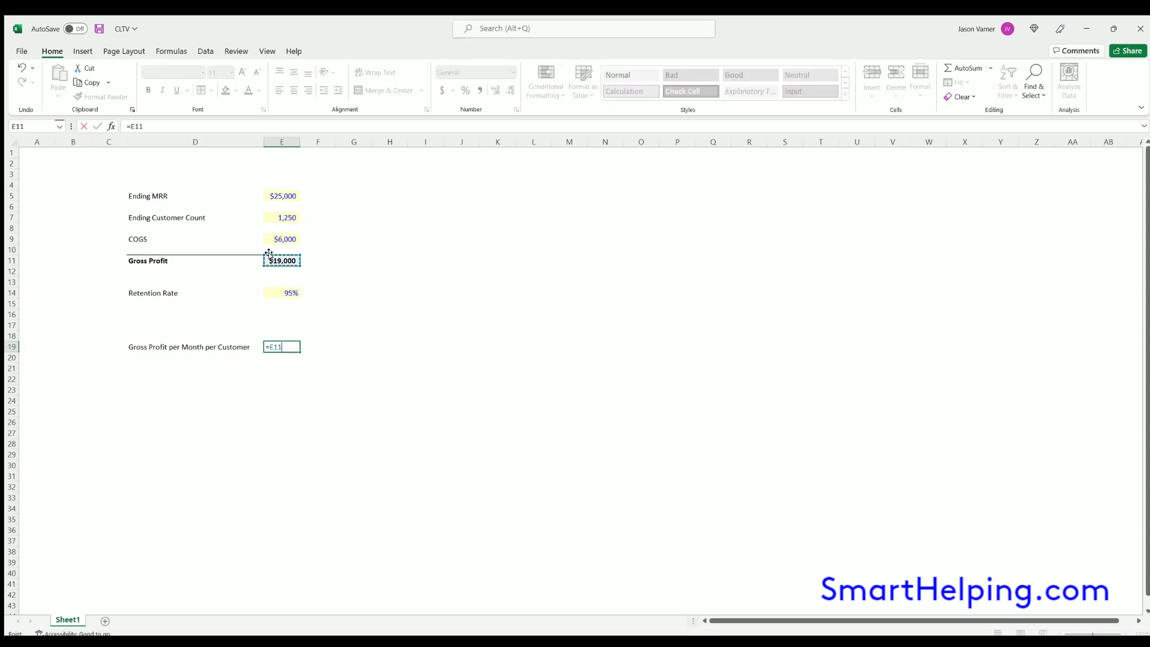
type("/")
left_click(285, 217)
key("Return")
key("Up")
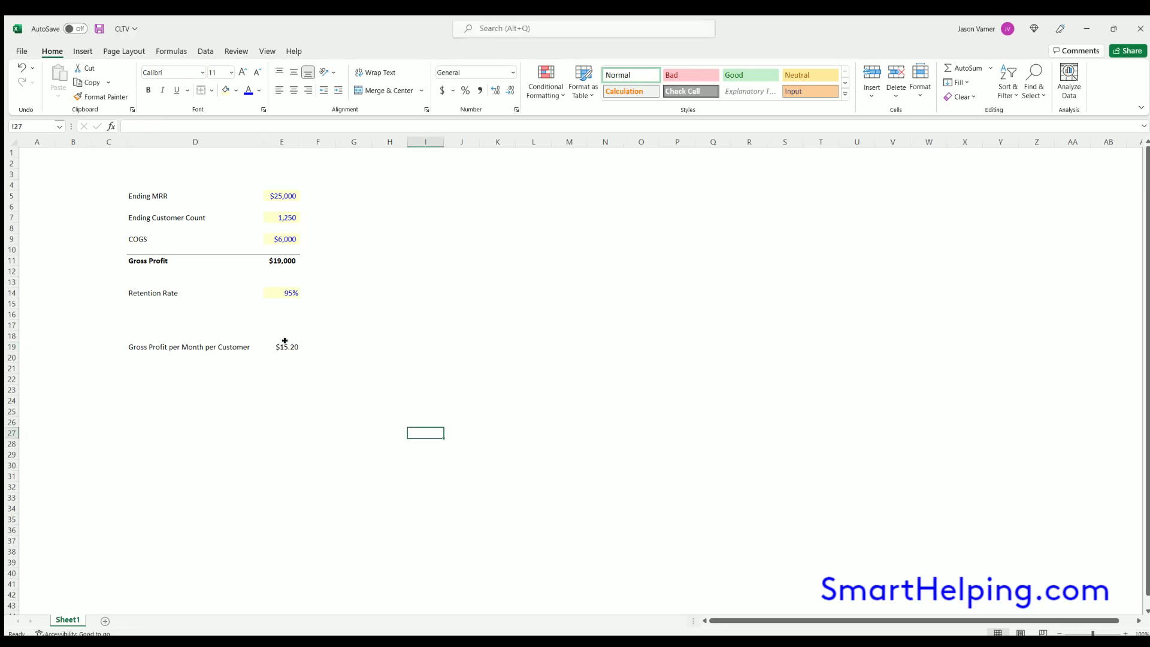
left_click_drag(285, 340, 198, 346)
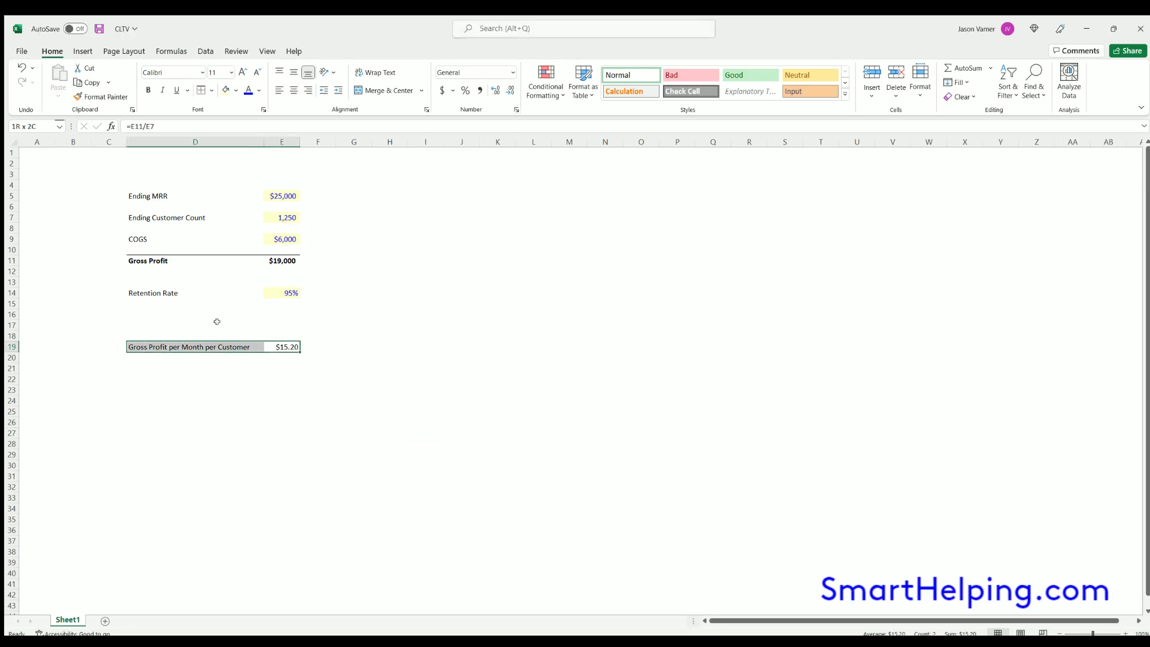
left_click(202, 90)
left_click(414, 291)
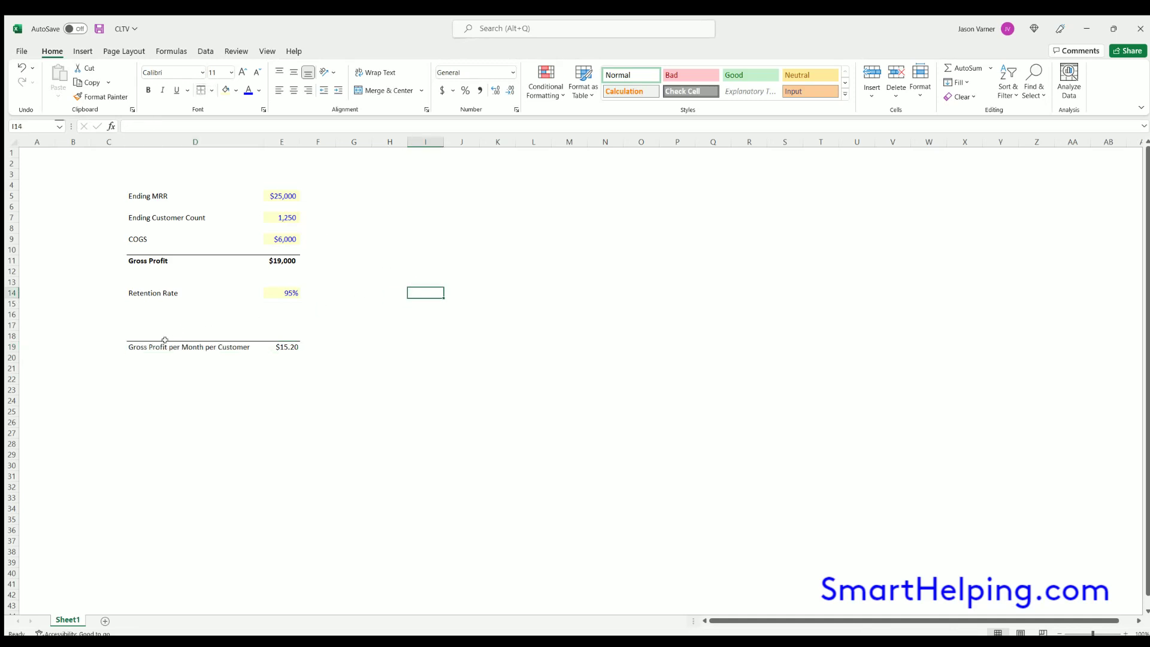
Move the per-customer profit row up to row 17 and label D19 'Average Life of a Customer (months)'
left_click_drag(145, 344, 244, 321)
left_click(242, 353)
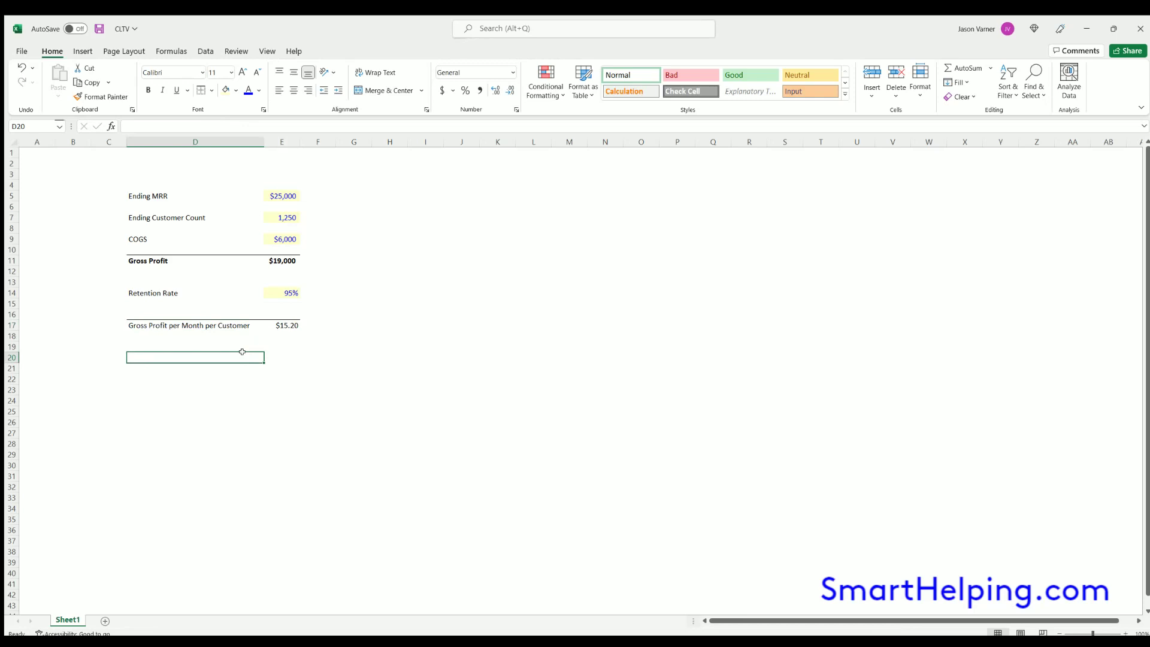
key("Up")
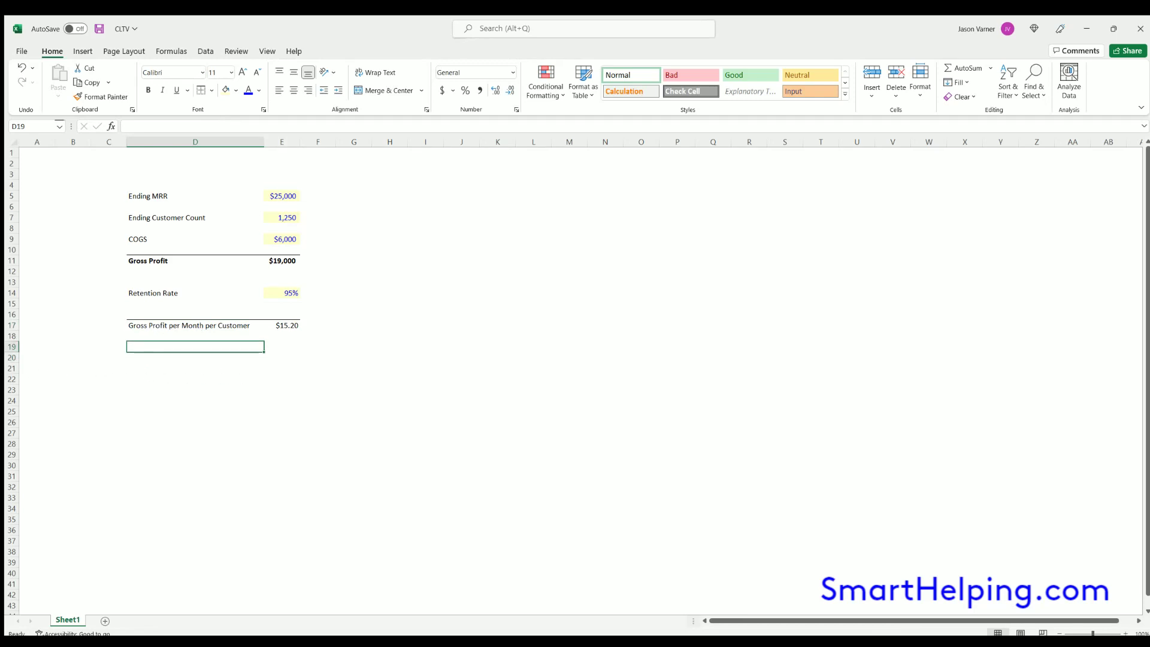
type("Average")
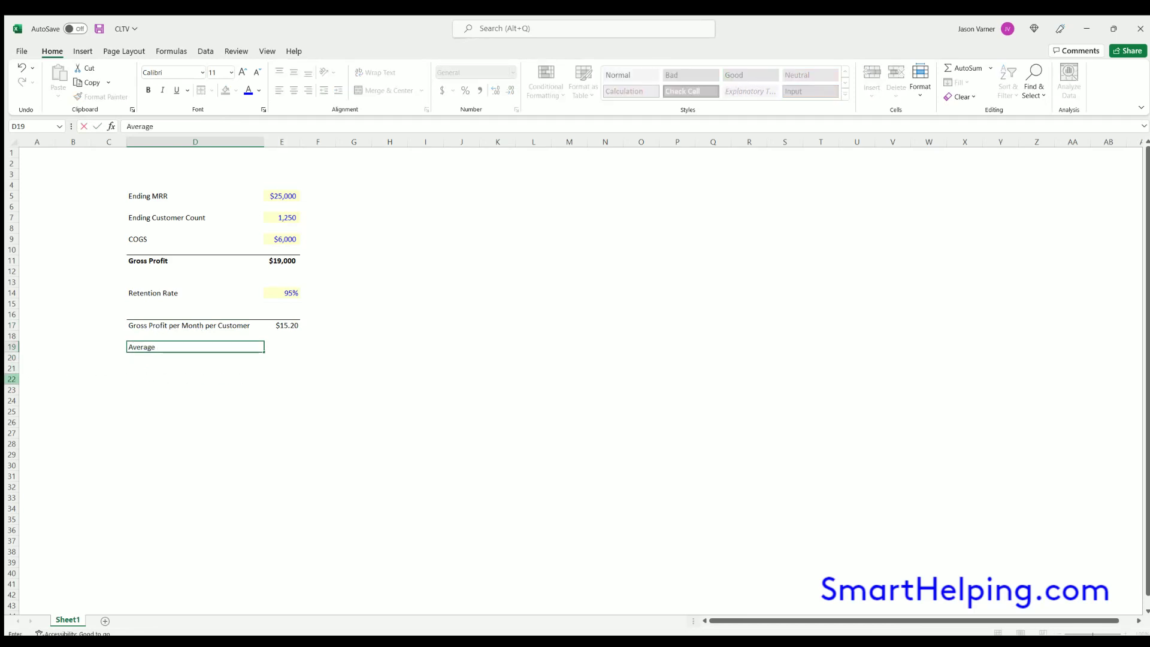
type(" Life of a customer")
key("BackSpace")
key("BackSpace")
key("BackSpace")
key("BackSpace")
key("BackSpace")
key("BackSpace")
key("BackSpace")
type("Customer (months")
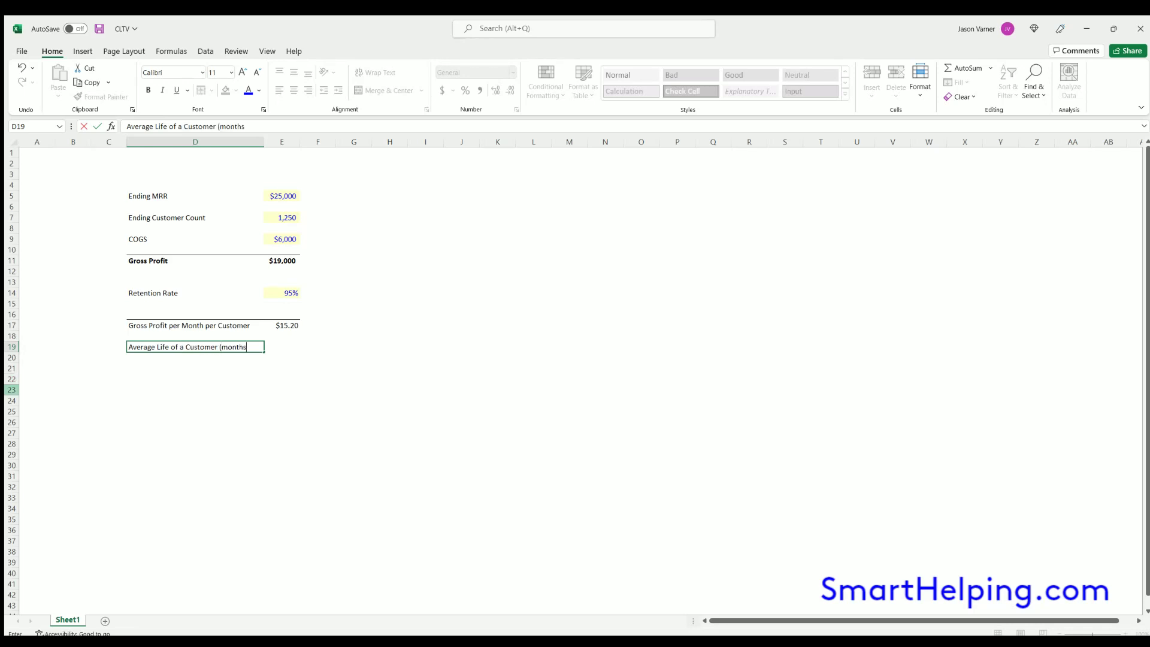
type(")")
key("Return")
Enter =1/(1-E14) in E19, giving an average customer life of 20 months
left_click(282, 347)
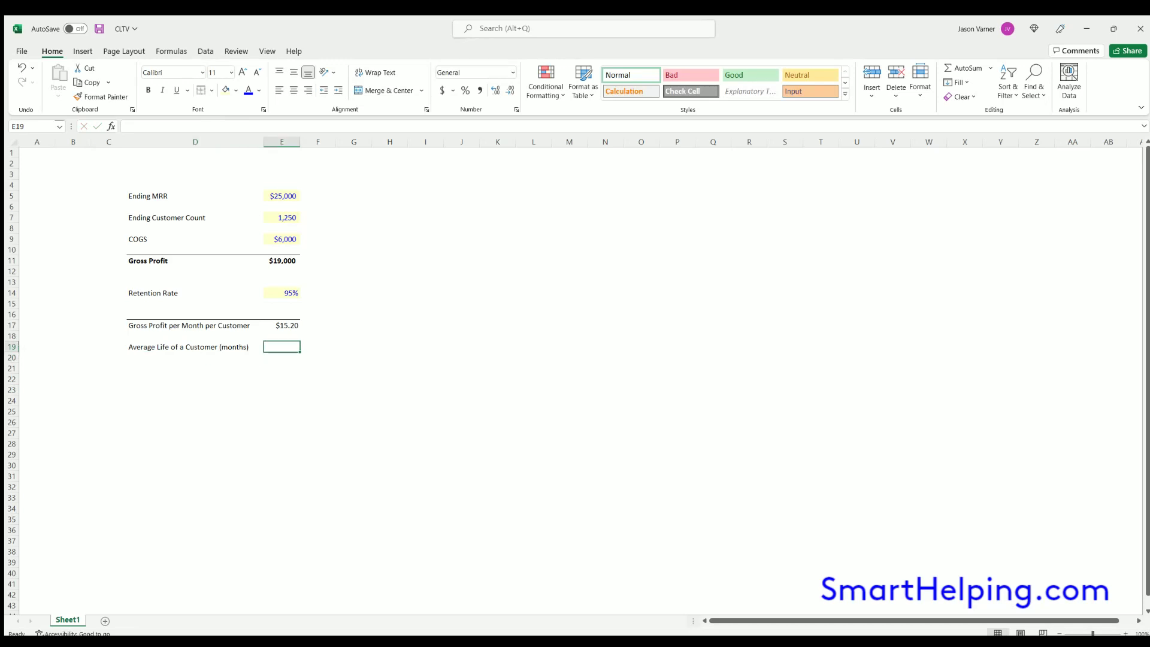
type("=")
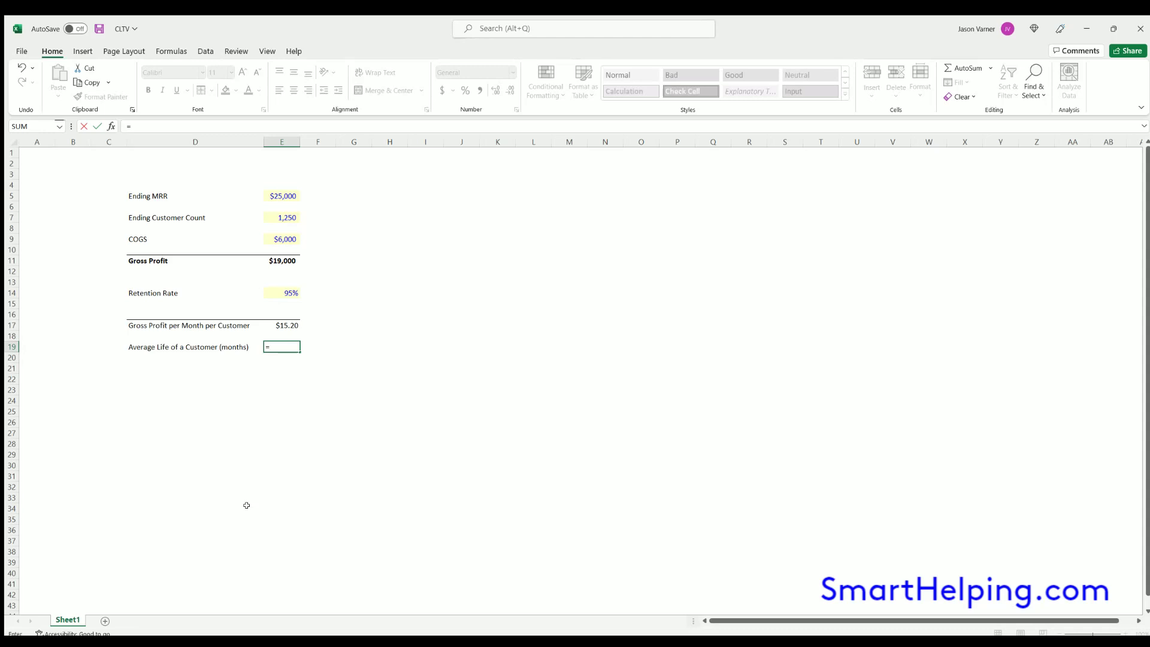
type("(1-")
left_click(287, 293)
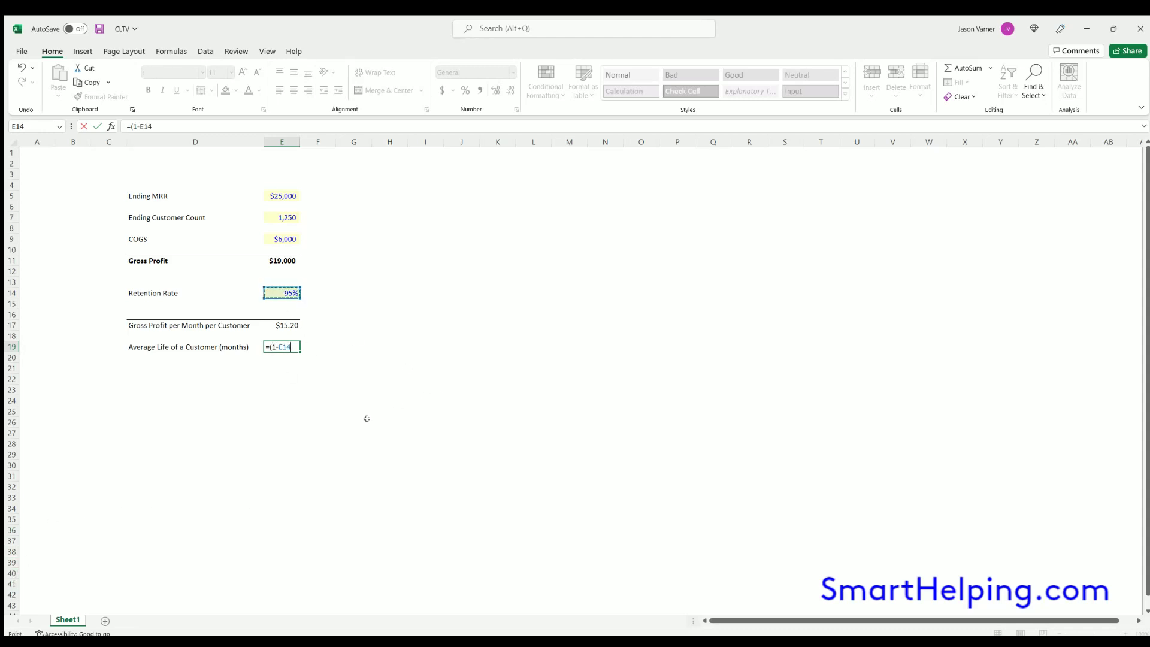
type(")")
left_click(265, 346)
type("1/")
key("Return")
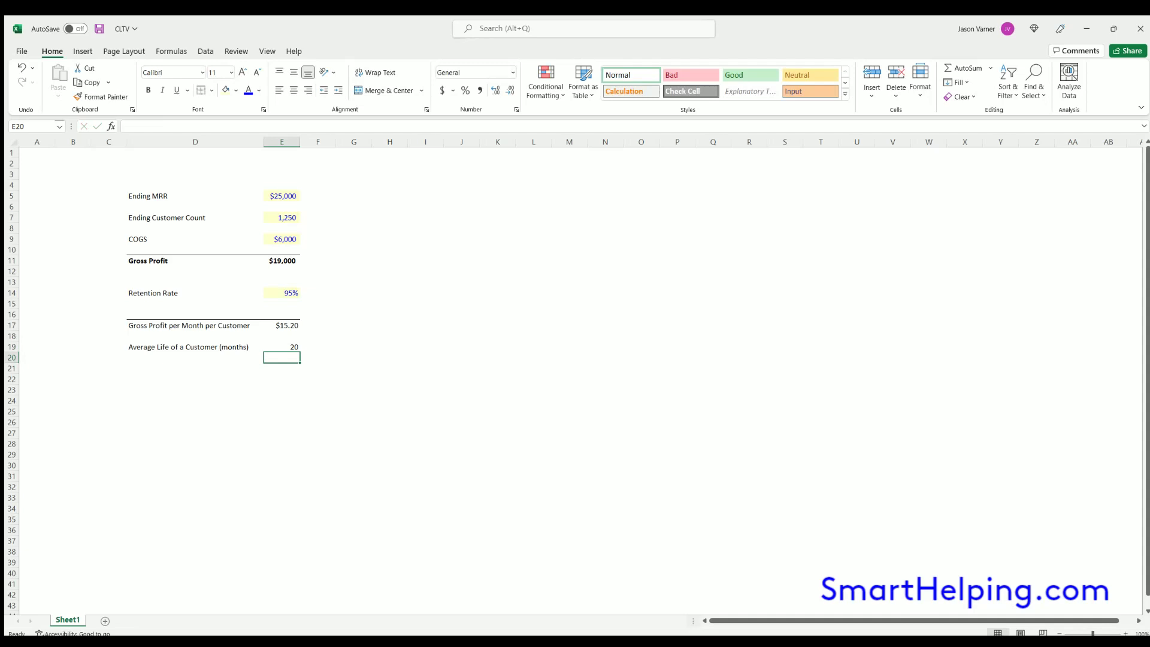
Check the average life formula against the retention rate, then save the workbook
left_click(291, 347)
left_click(289, 291)
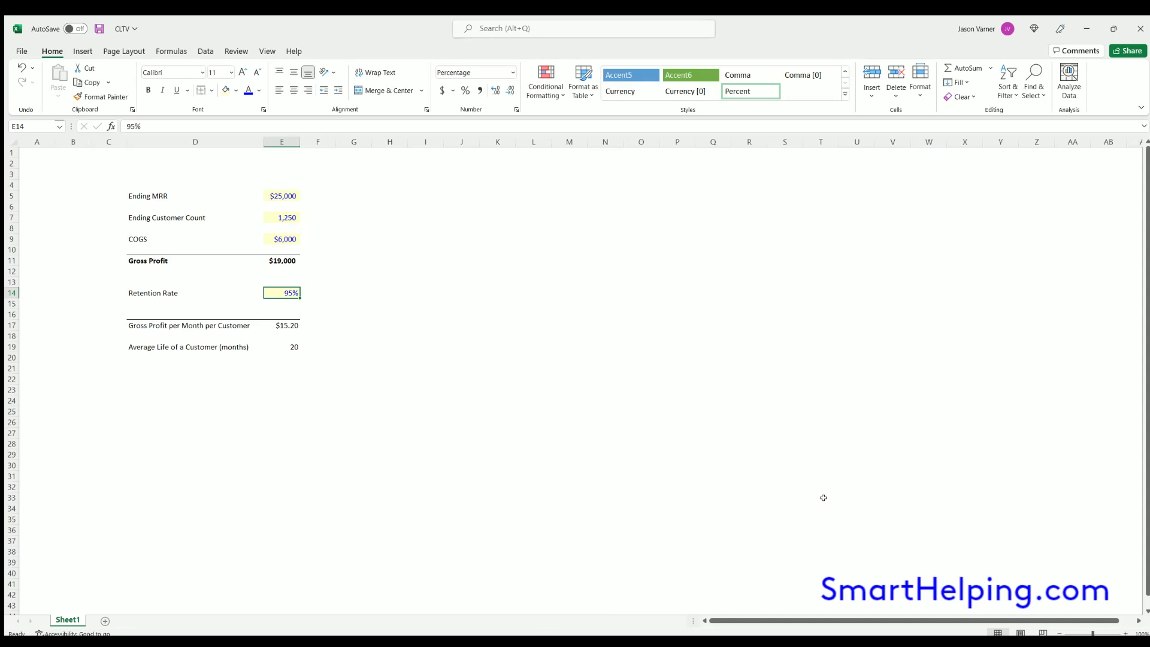
left_click(283, 346)
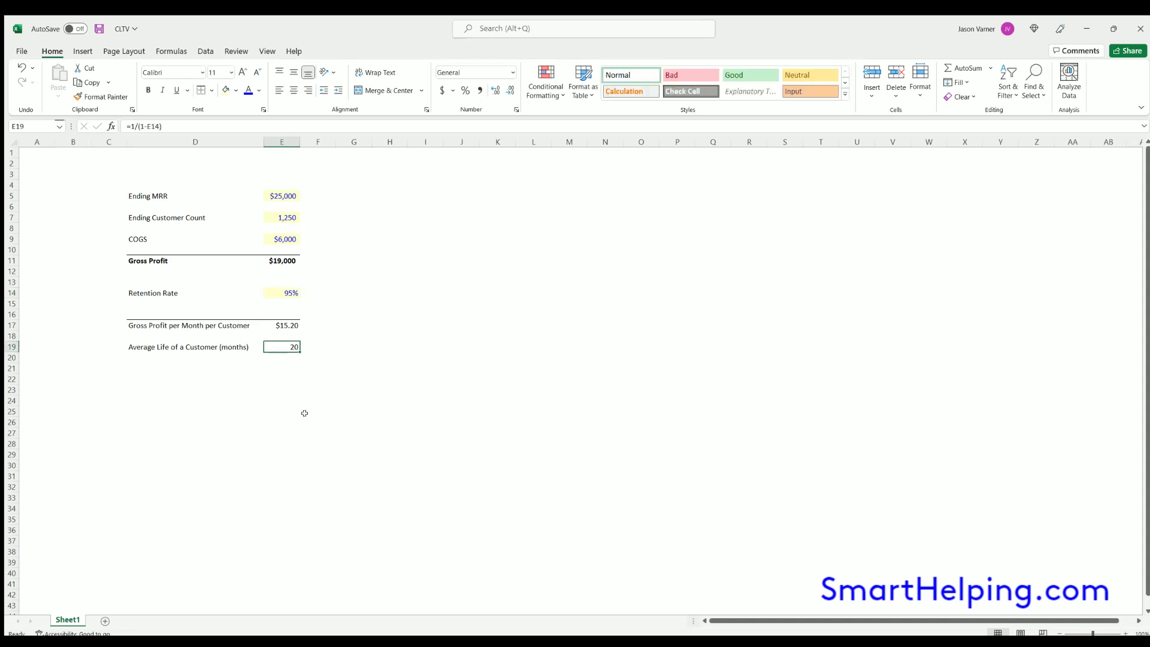
left_click(488, 280)
left_click(605, 314)
left_click_drag(525, 282, 711, 404)
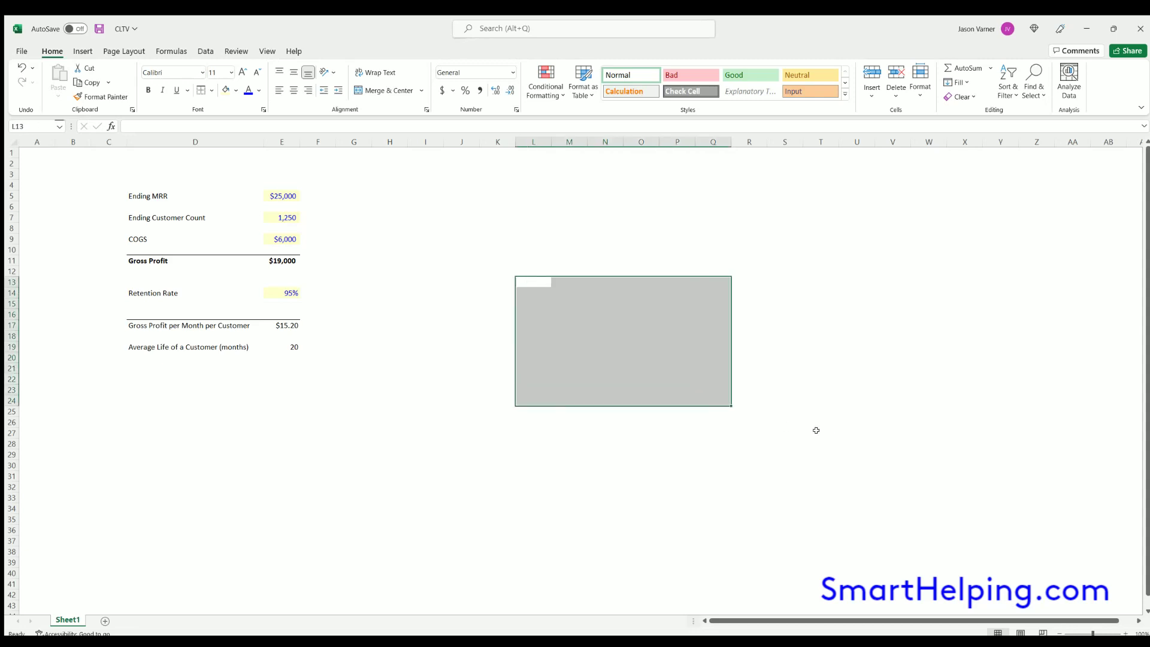
left_click(96, 31)
left_click(285, 451)
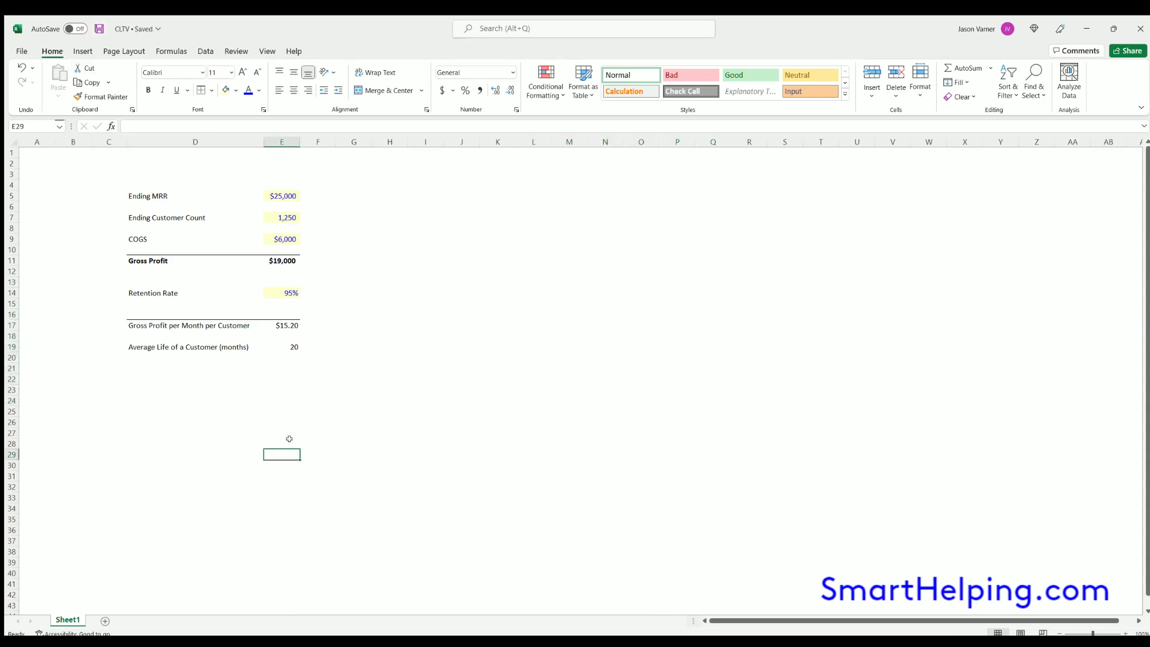
left_click(188, 348)
left_click(274, 347)
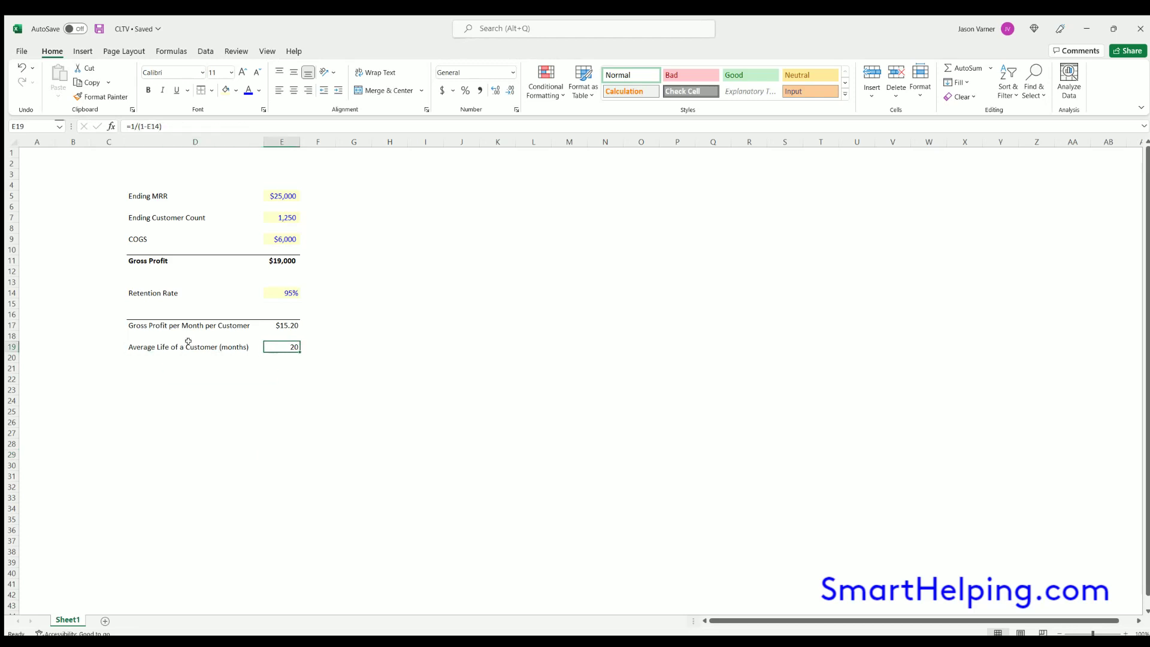
left_click(160, 324)
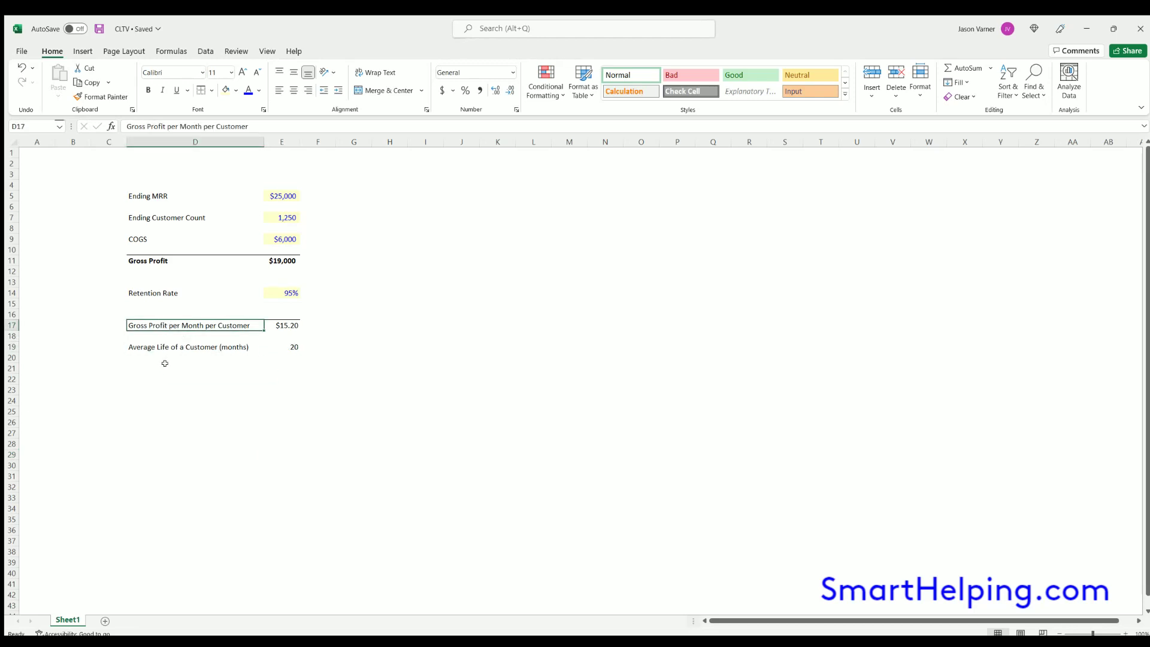
left_click(284, 320)
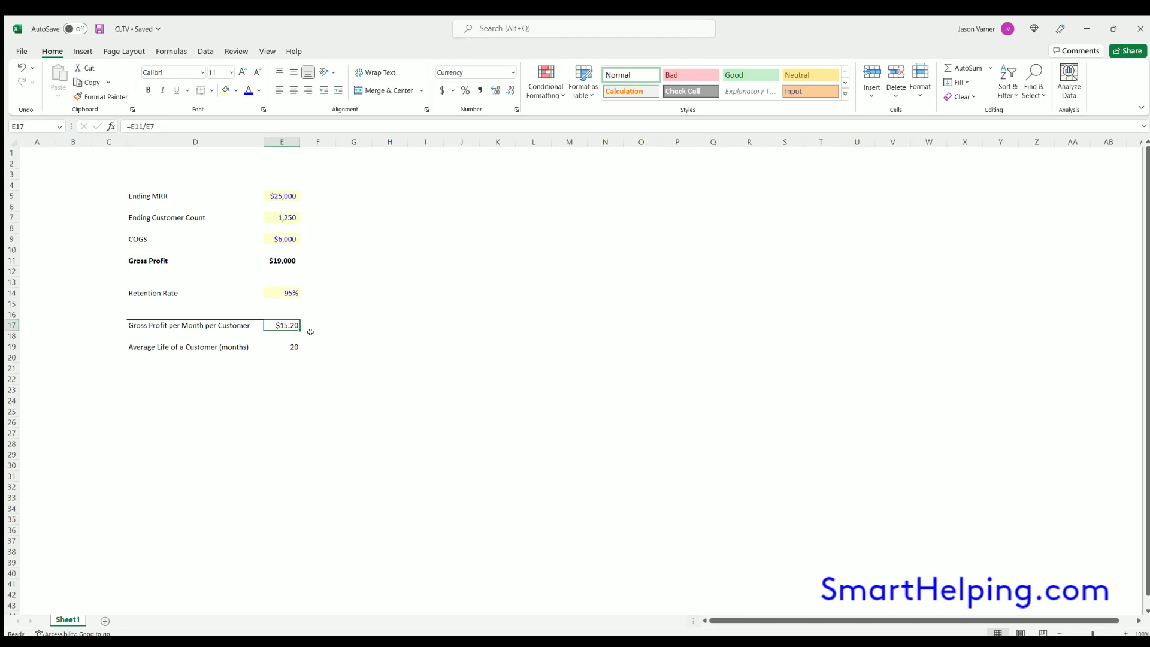
left_click(278, 235)
left_click(284, 321)
left_click(290, 345)
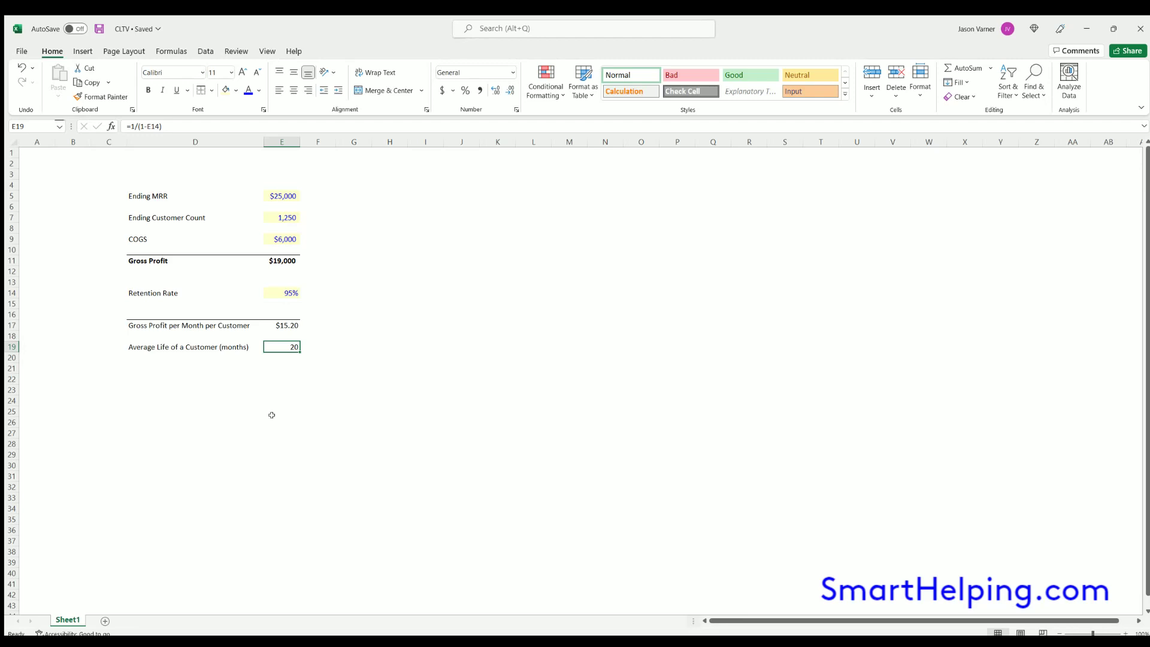
left_click(155, 367)
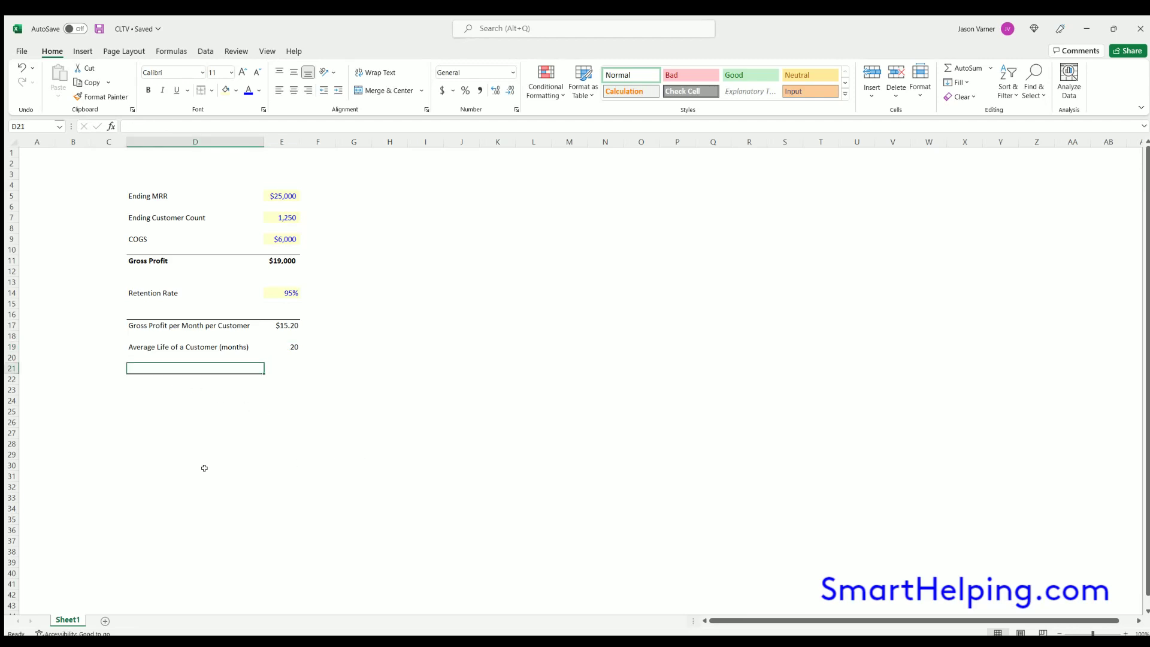
Label D21 'Customer Lifetime Value', enter =E19*E17 in E21 for $304.00, and bold the row
type("Custom")
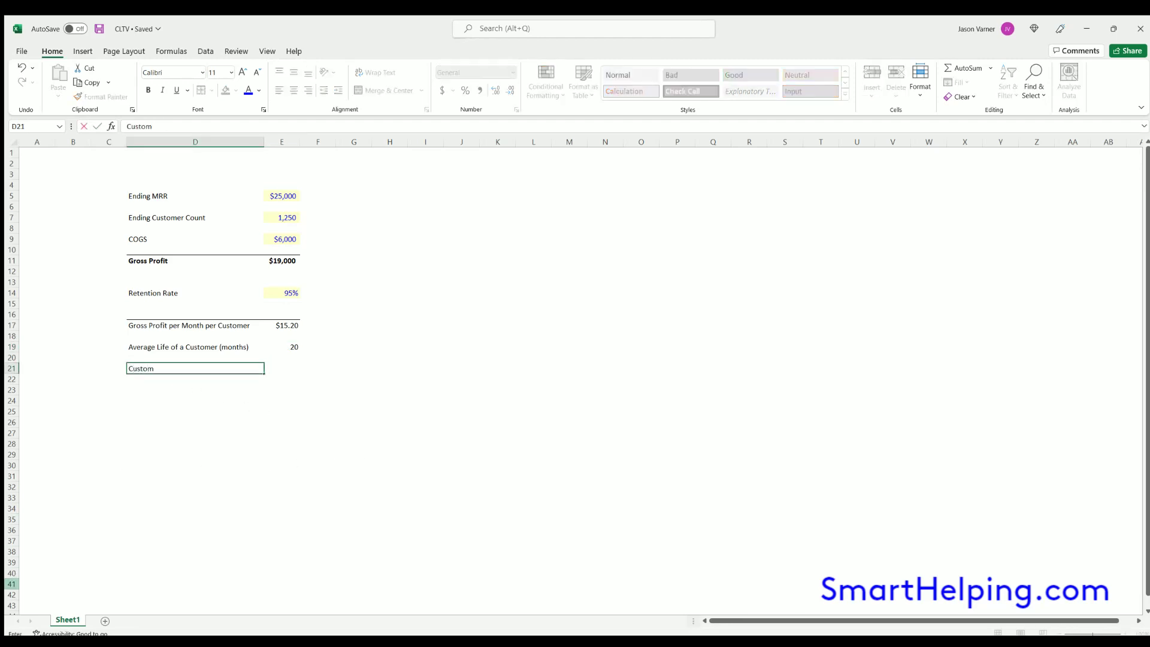
type("er Lifetime Value")
key("Return")
left_click(281, 368)
type("=")
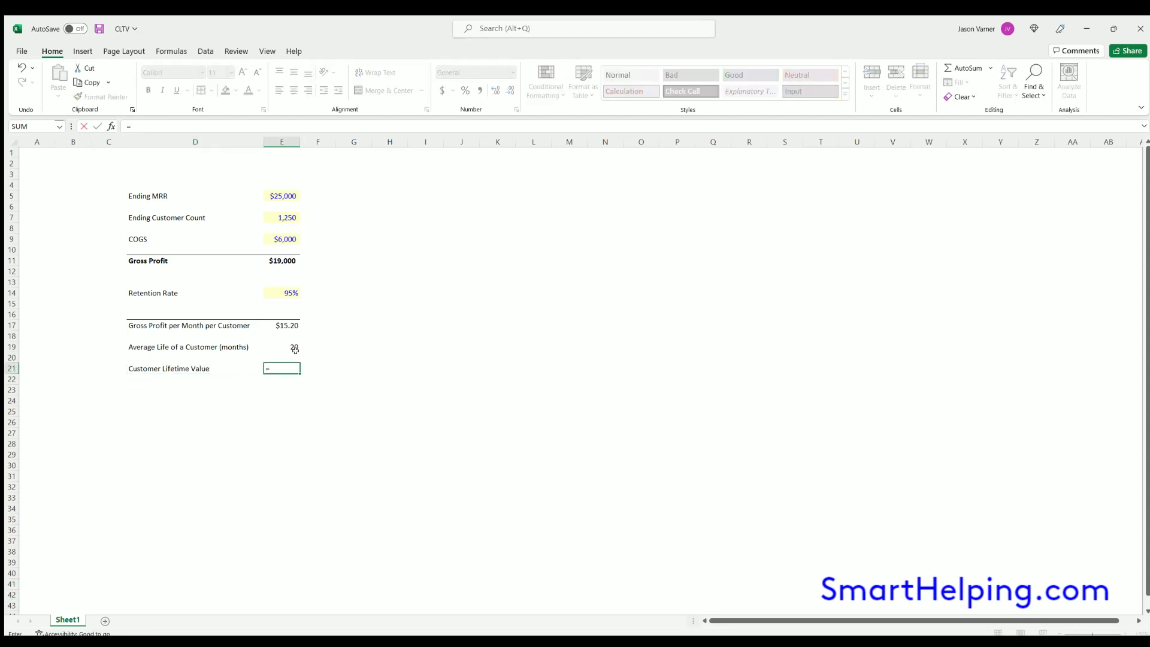
left_click(291, 344)
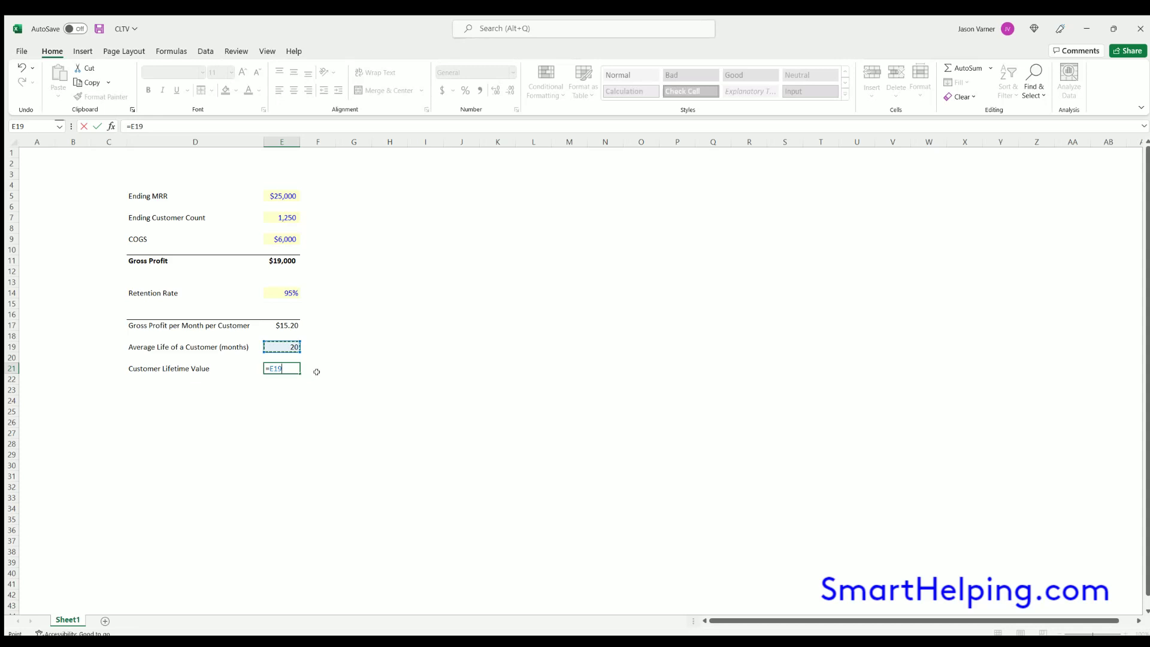
type("*")
left_click(281, 324)
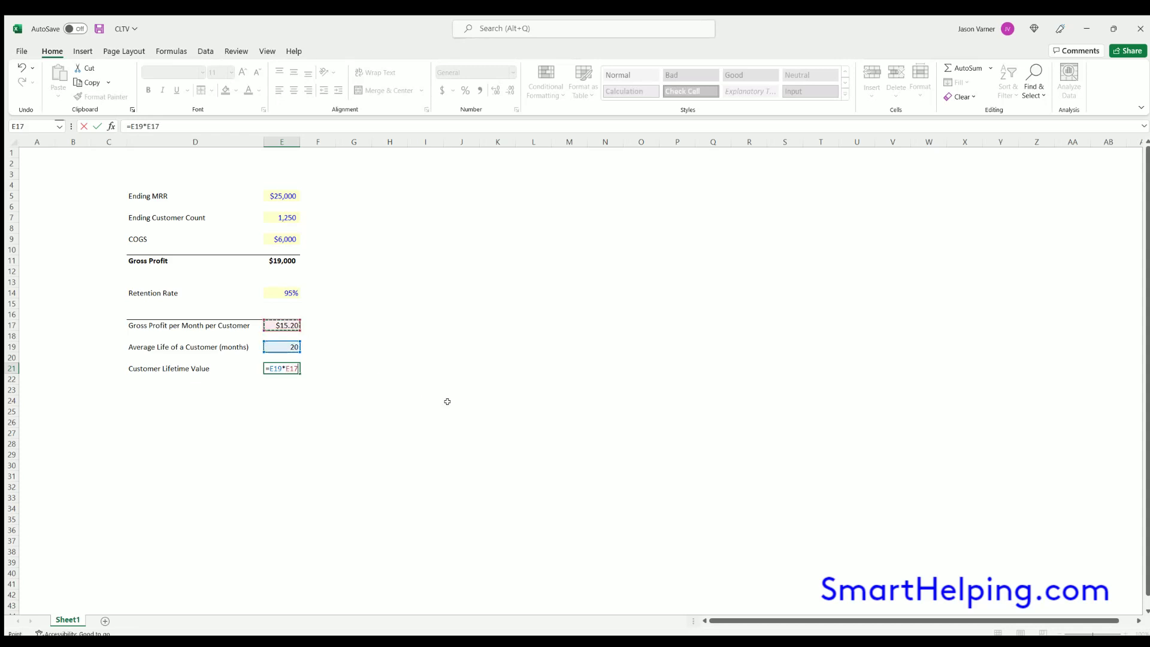
key("Return")
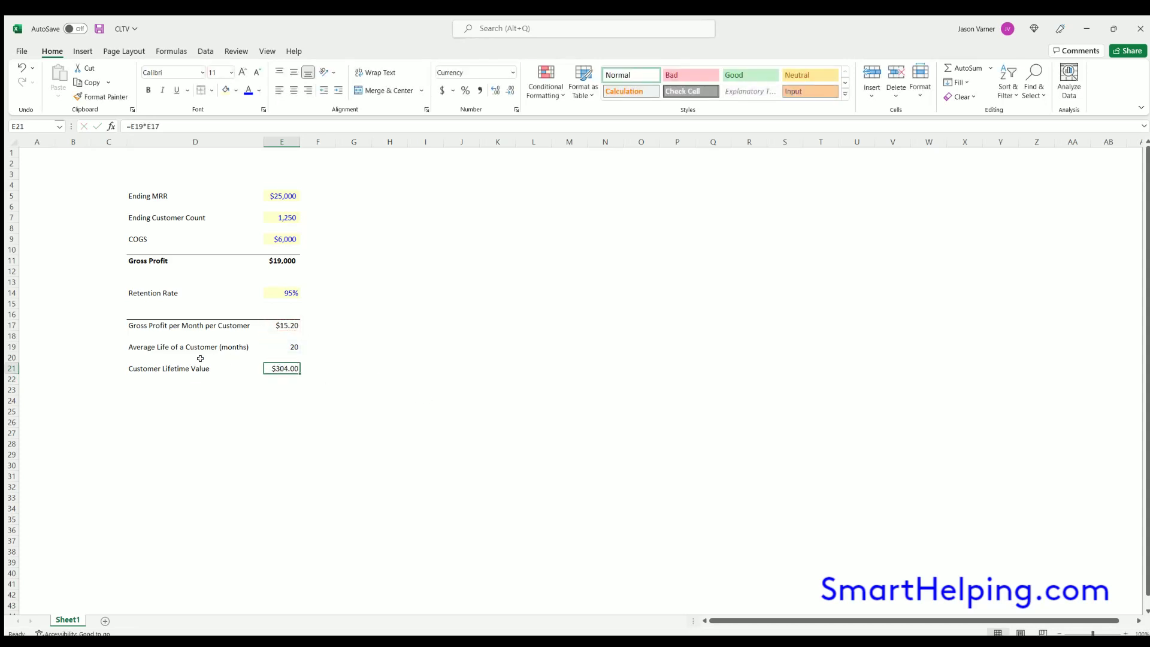
left_click_drag(168, 366, 281, 368)
left_click(148, 90)
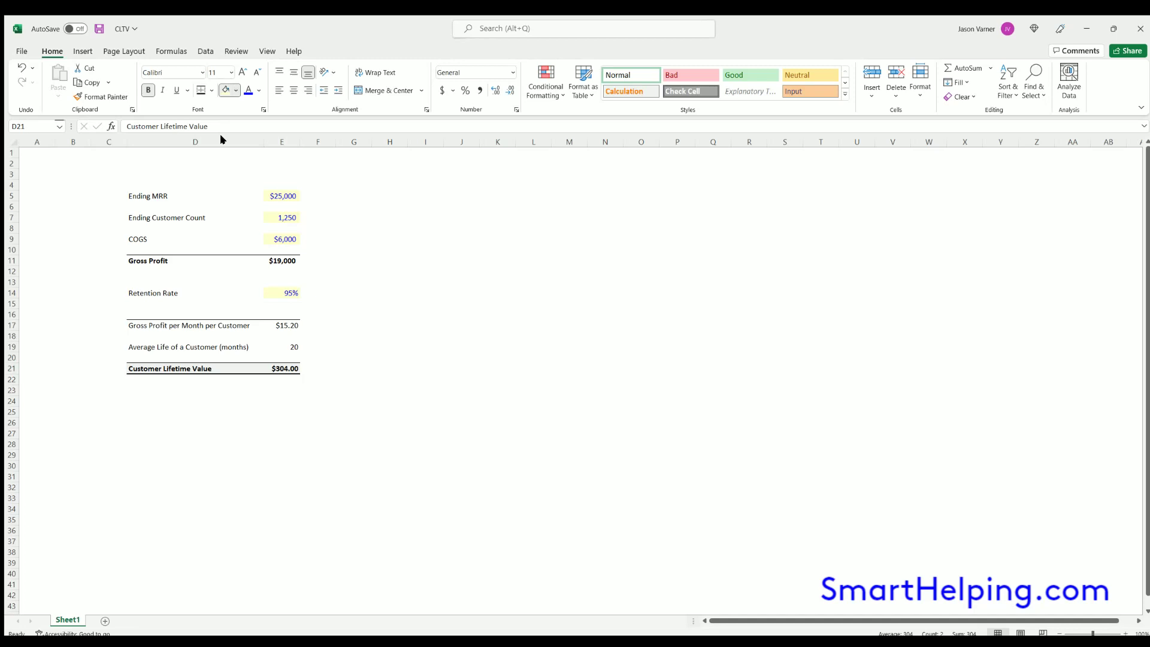
Enter 'Customer Lifetime Value Calculator' as the sheet title in cell A1
left_click(501, 334)
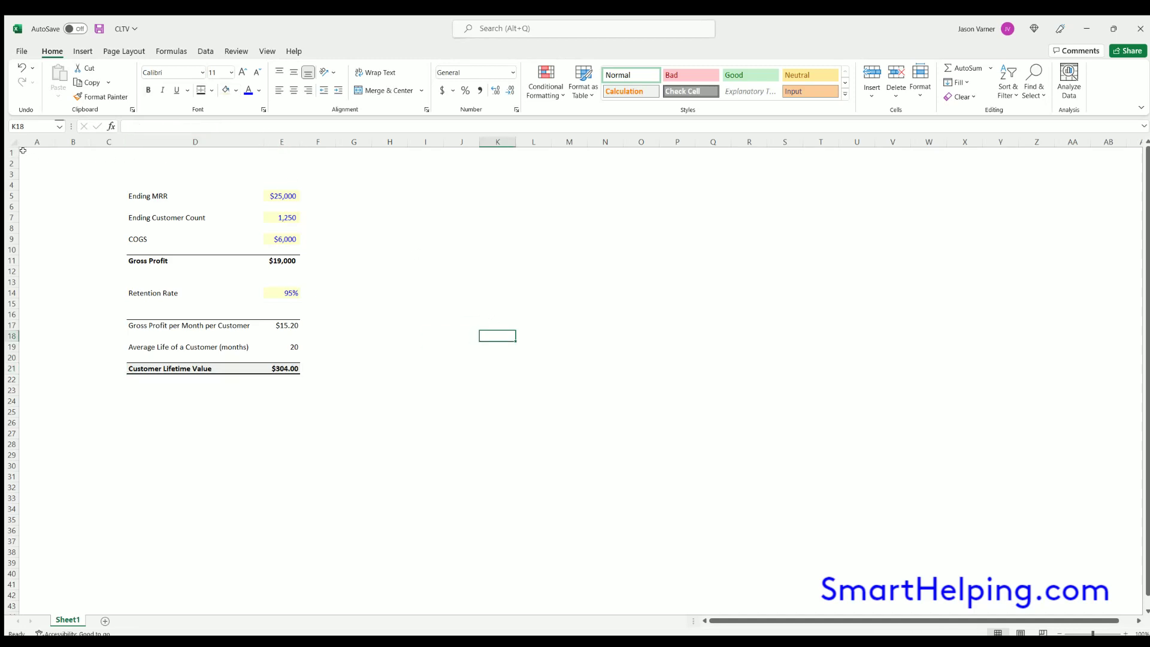
left_click(23, 150)
type("Custo")
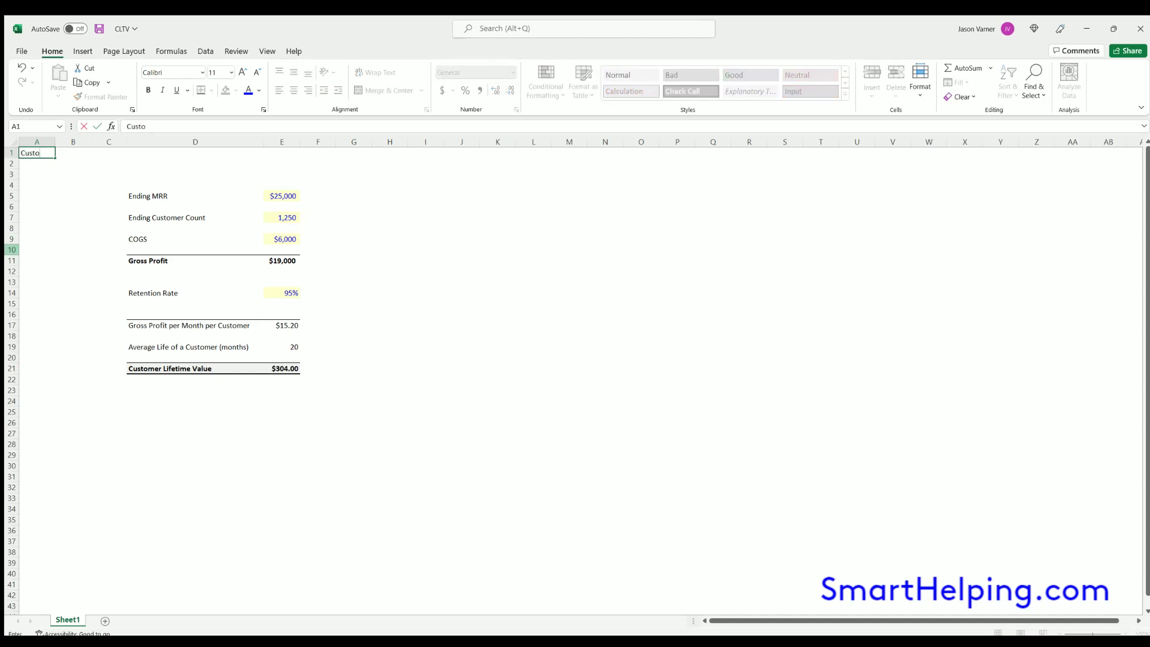
type("mer Lifetime Value Ca")
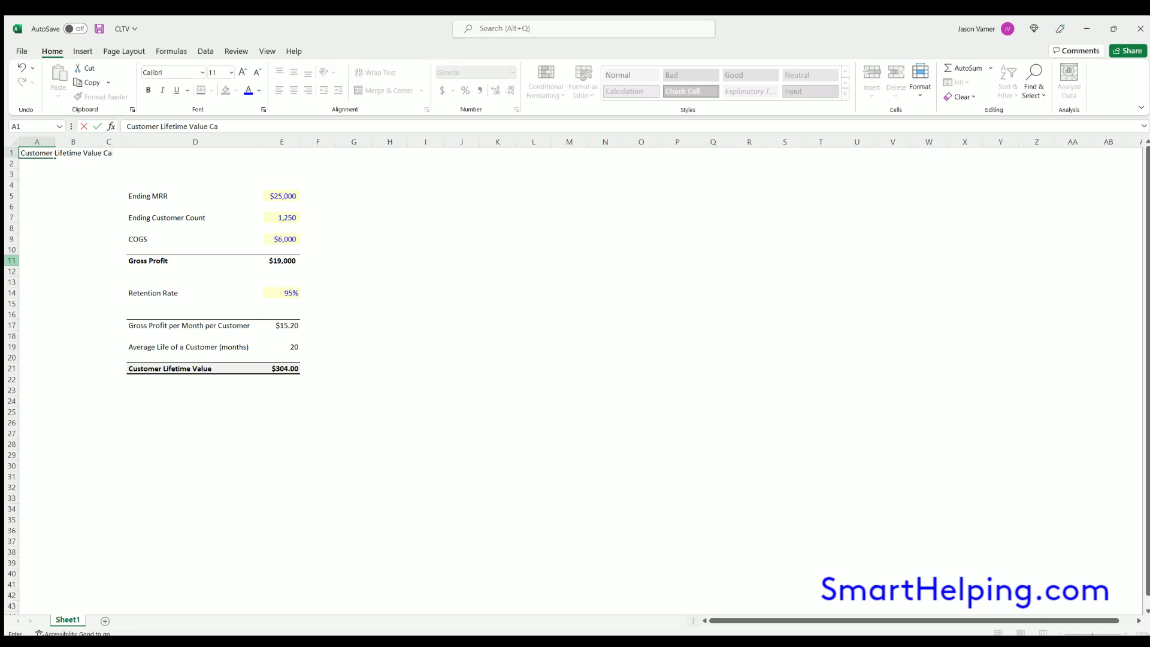
type("lculator")
key("Return")
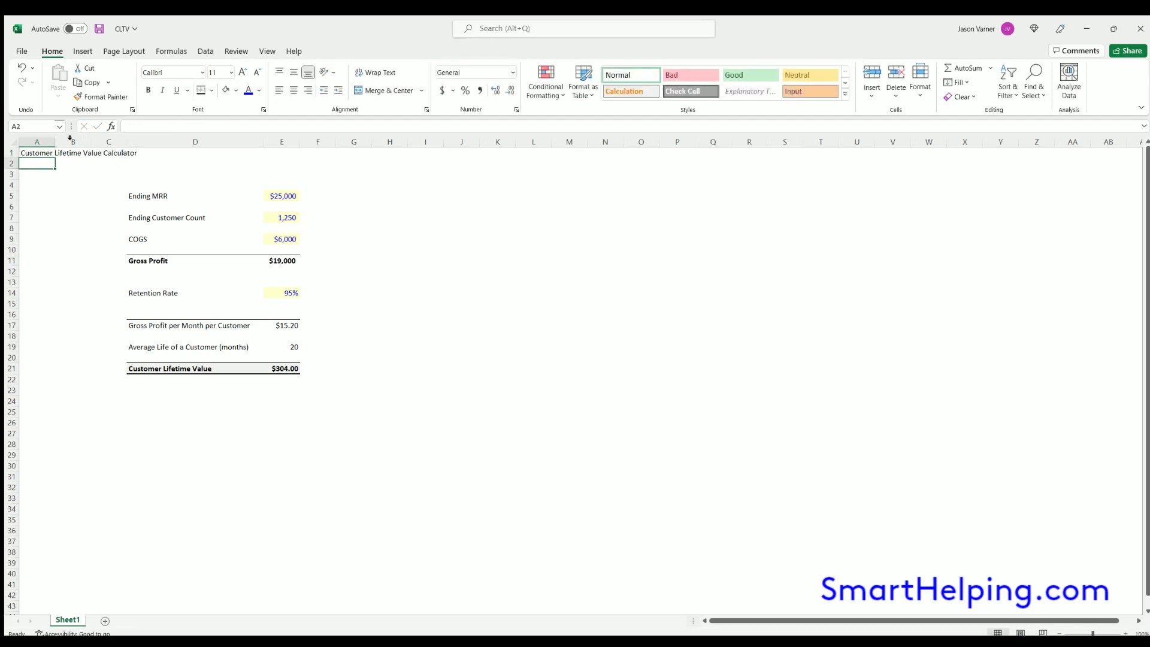
Make the A1 title bold at 14-point font size
left_click(36, 152)
left_click(148, 90)
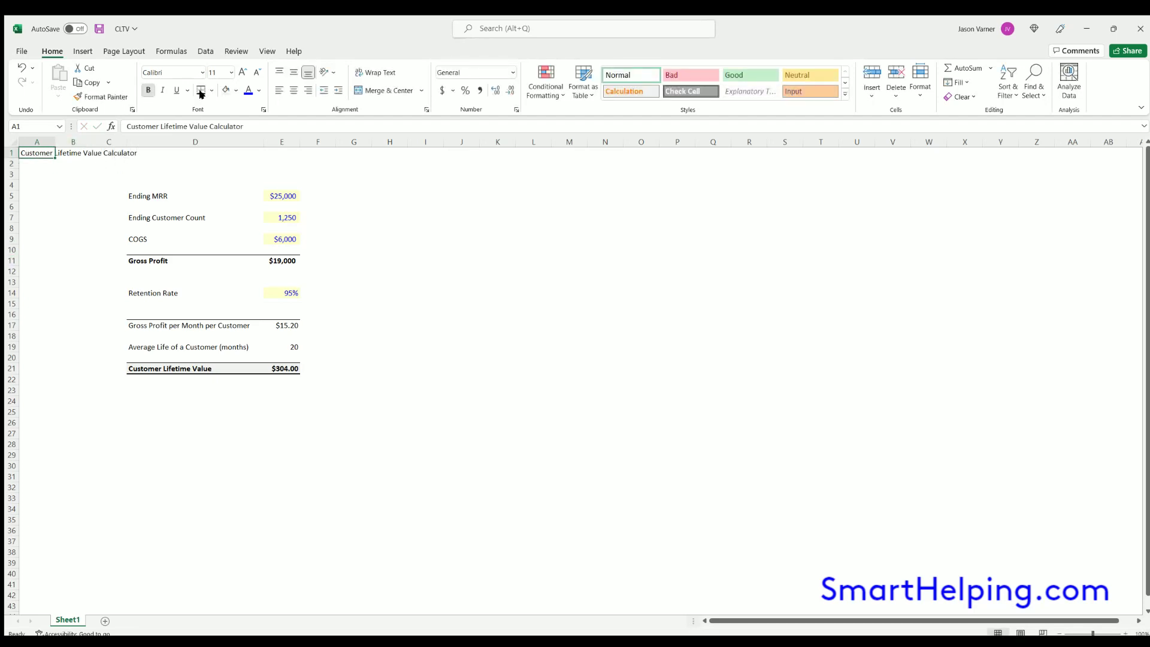
left_click(233, 72)
type("14")
key("Return")
left_click(497, 220)
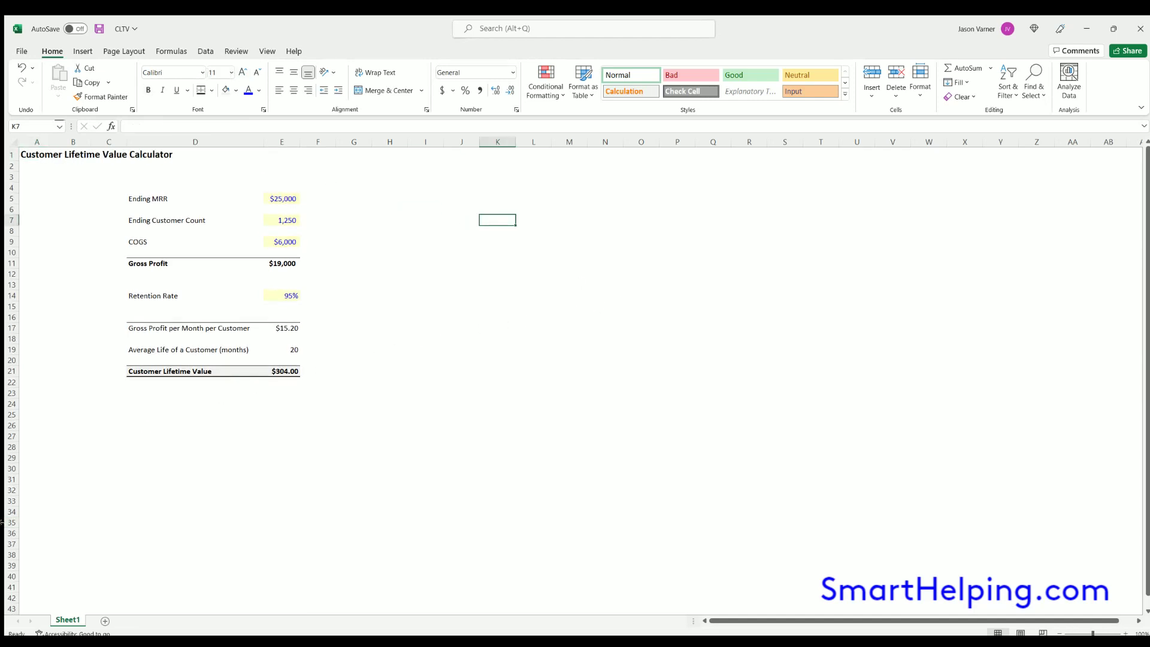
type("www.smar")
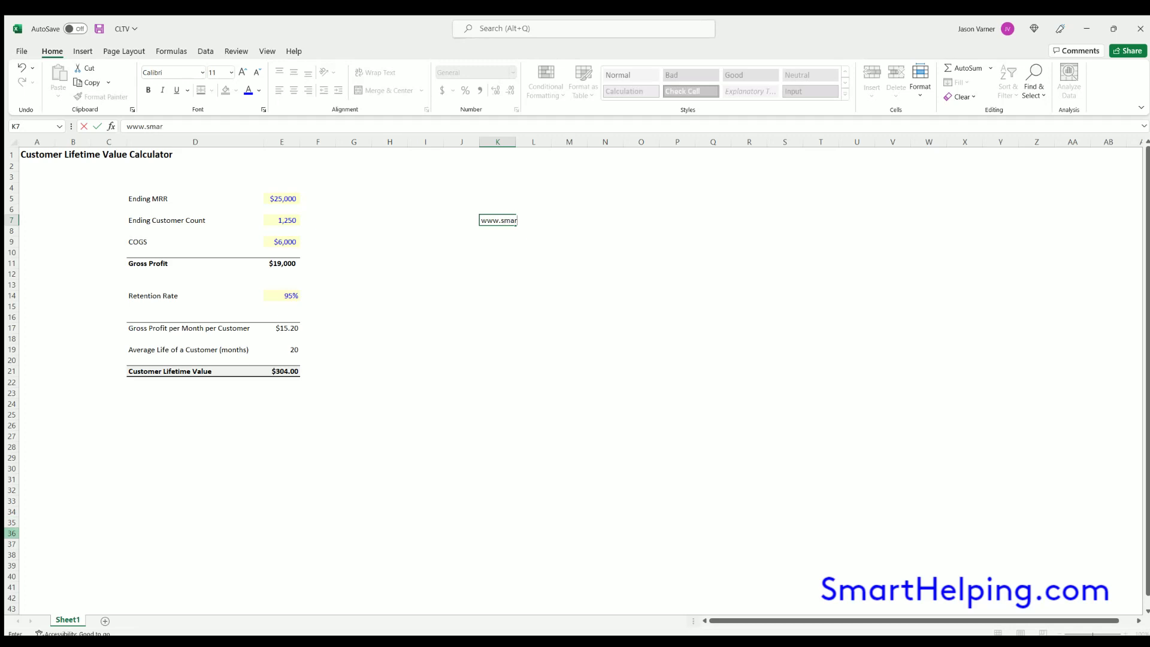
type("thelping.com")
key("Return")
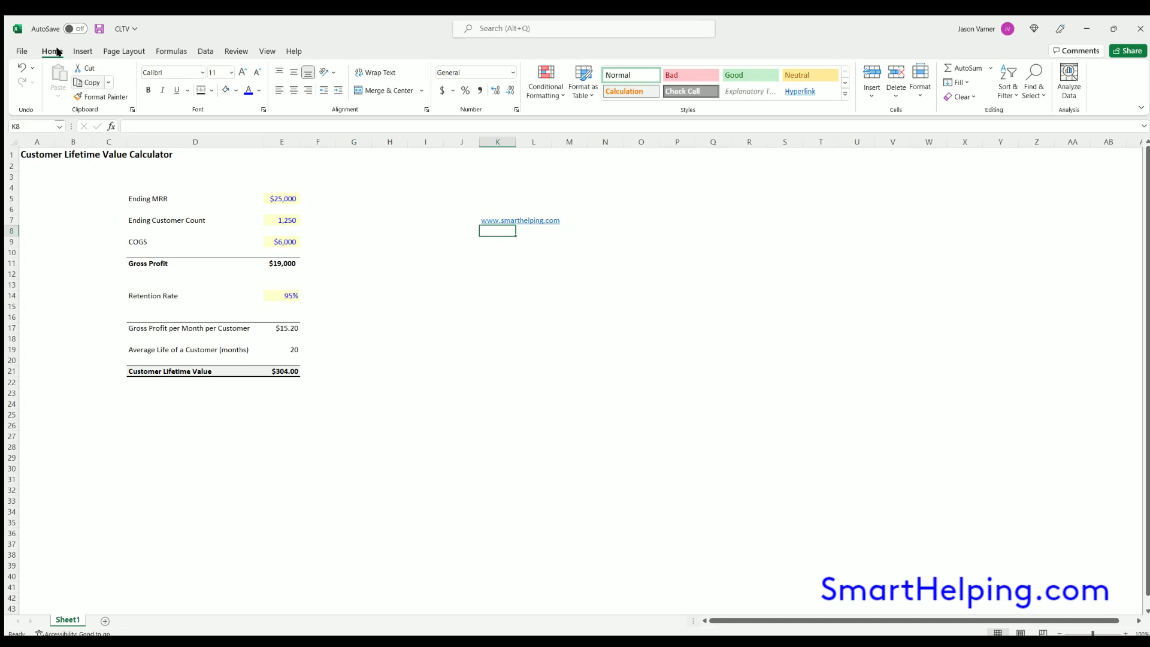
left_click(99, 29)
left_click(376, 327)
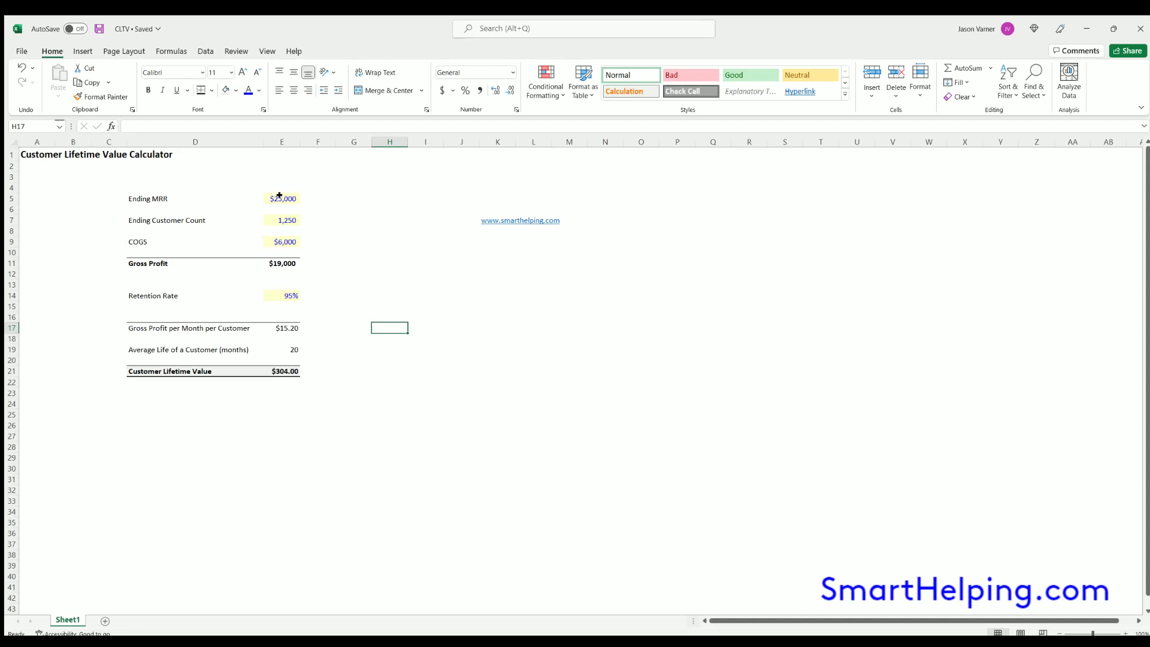
left_click_drag(279, 196, 180, 372)
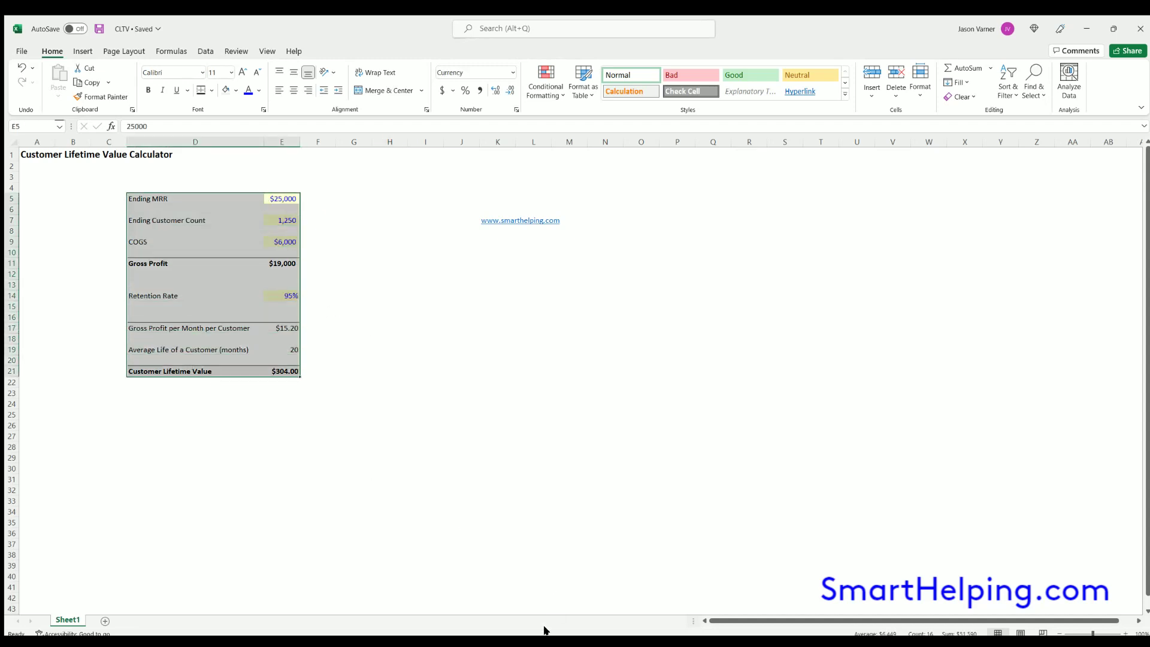